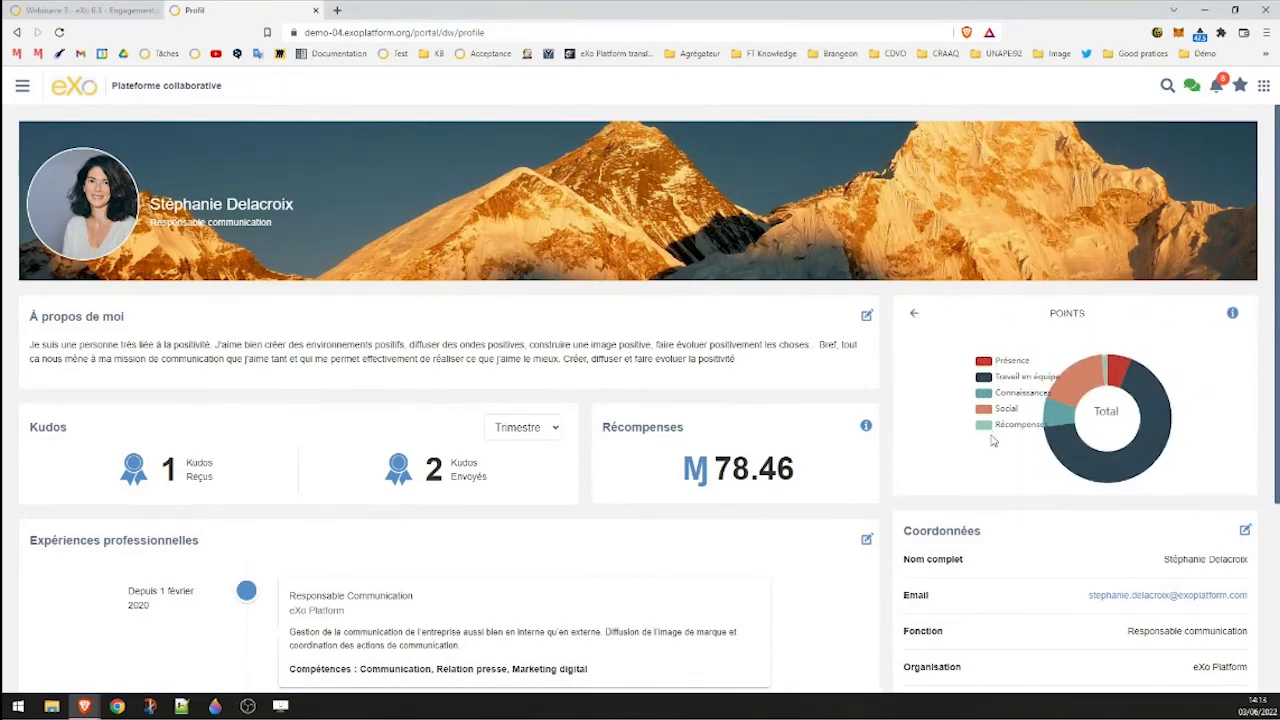
Review the detailed list of achievements behind the profile's points, then close it.
left_click(1232, 315)
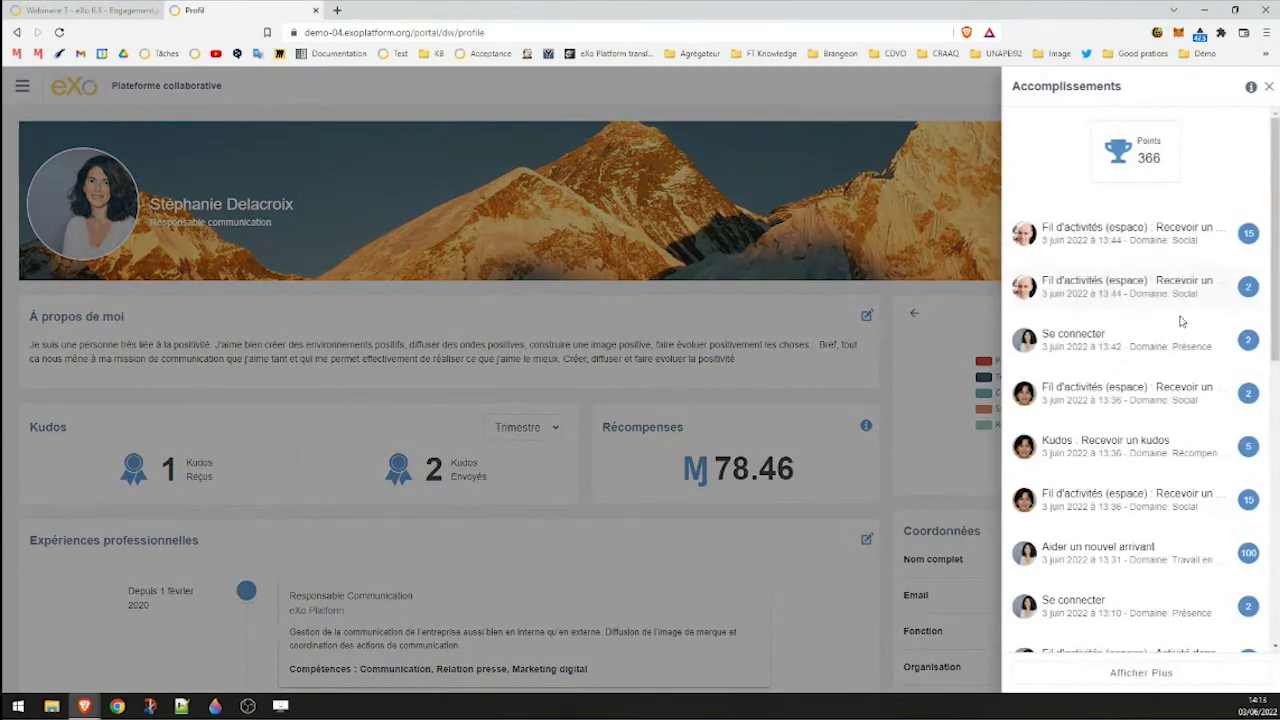
scroll(1180, 320, "down", 3)
scroll(1173, 423, "up", 3)
left_click(1267, 89)
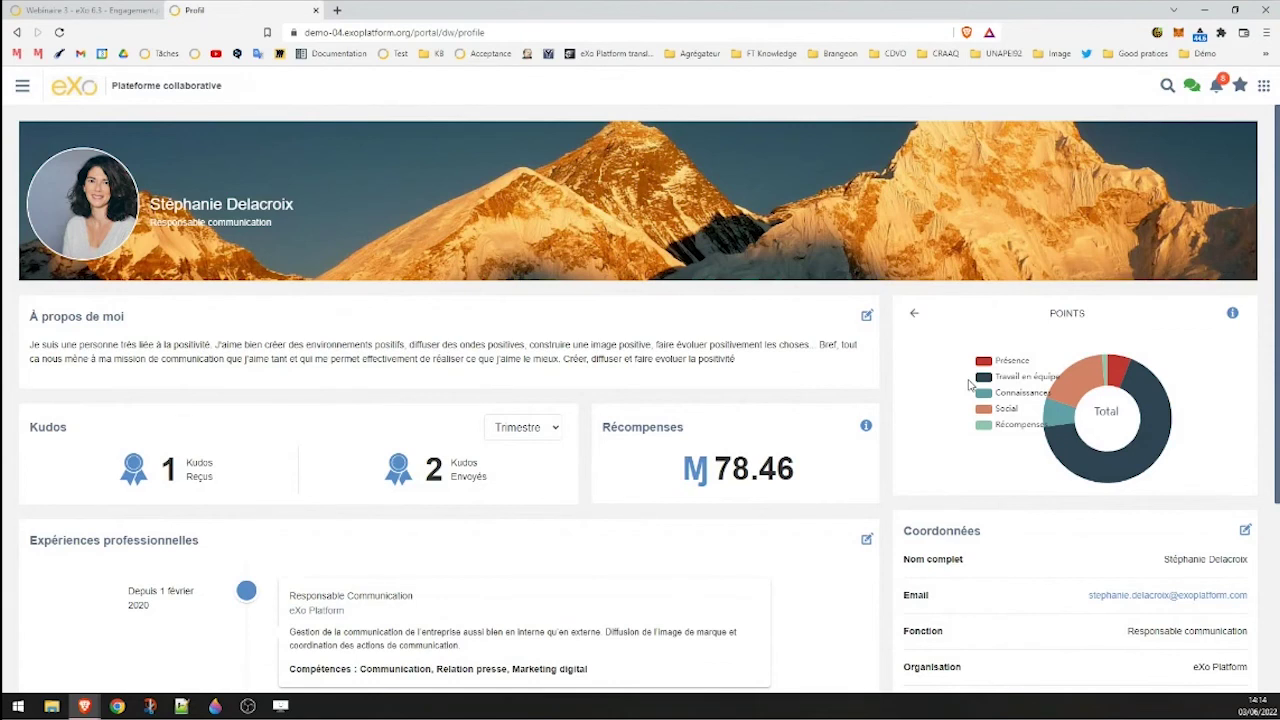
Open the Challenges application and view the details of the "Identifier une opportunité business" challenge.
left_click(1264, 87)
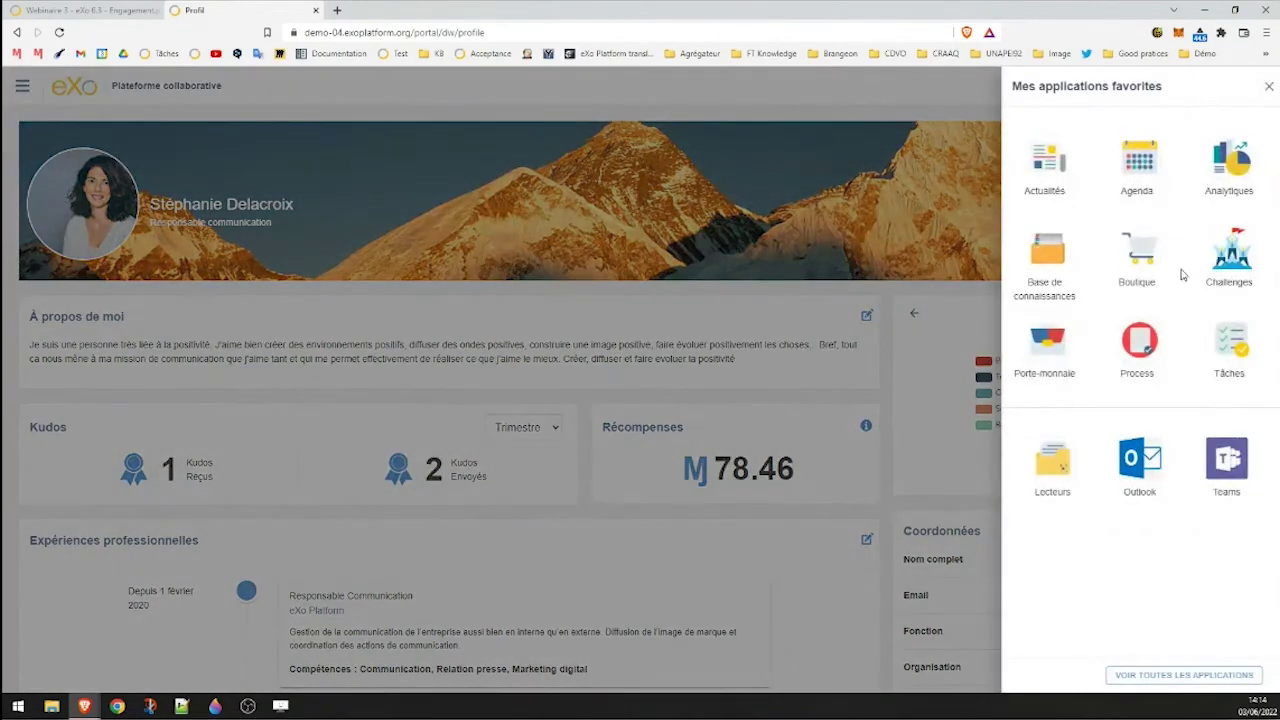
left_click(1222, 276)
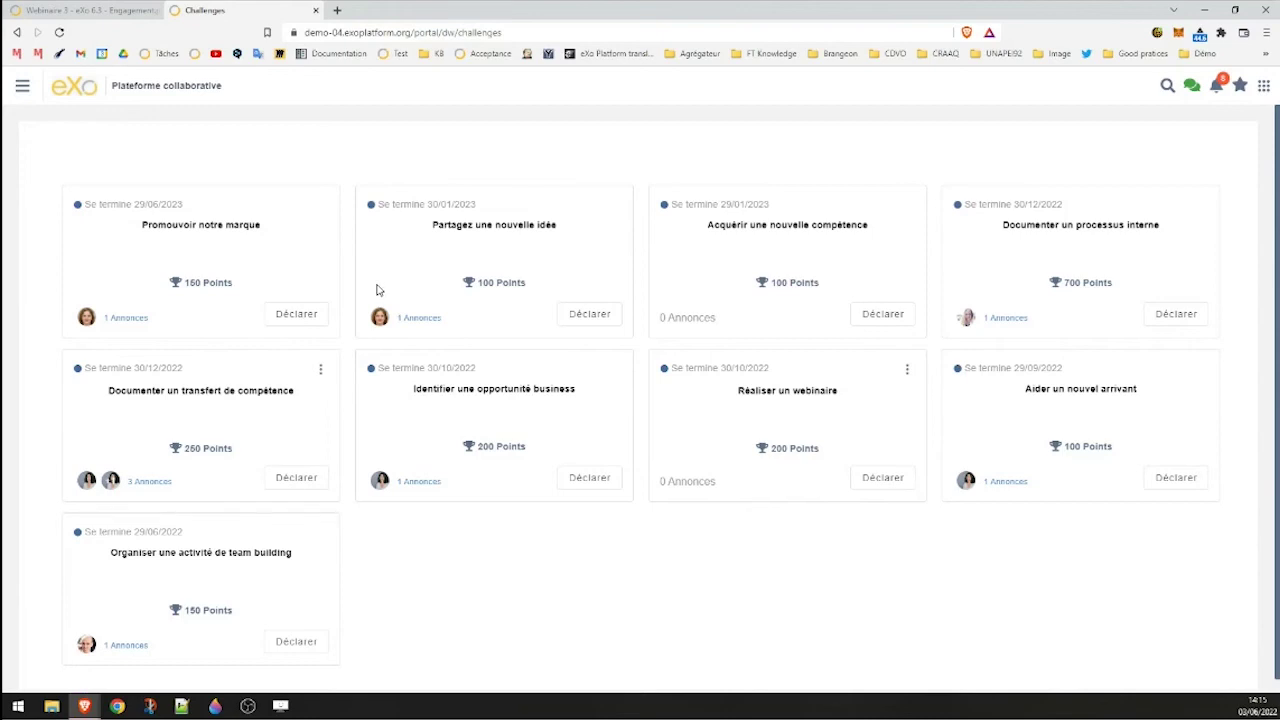
left_click(485, 402)
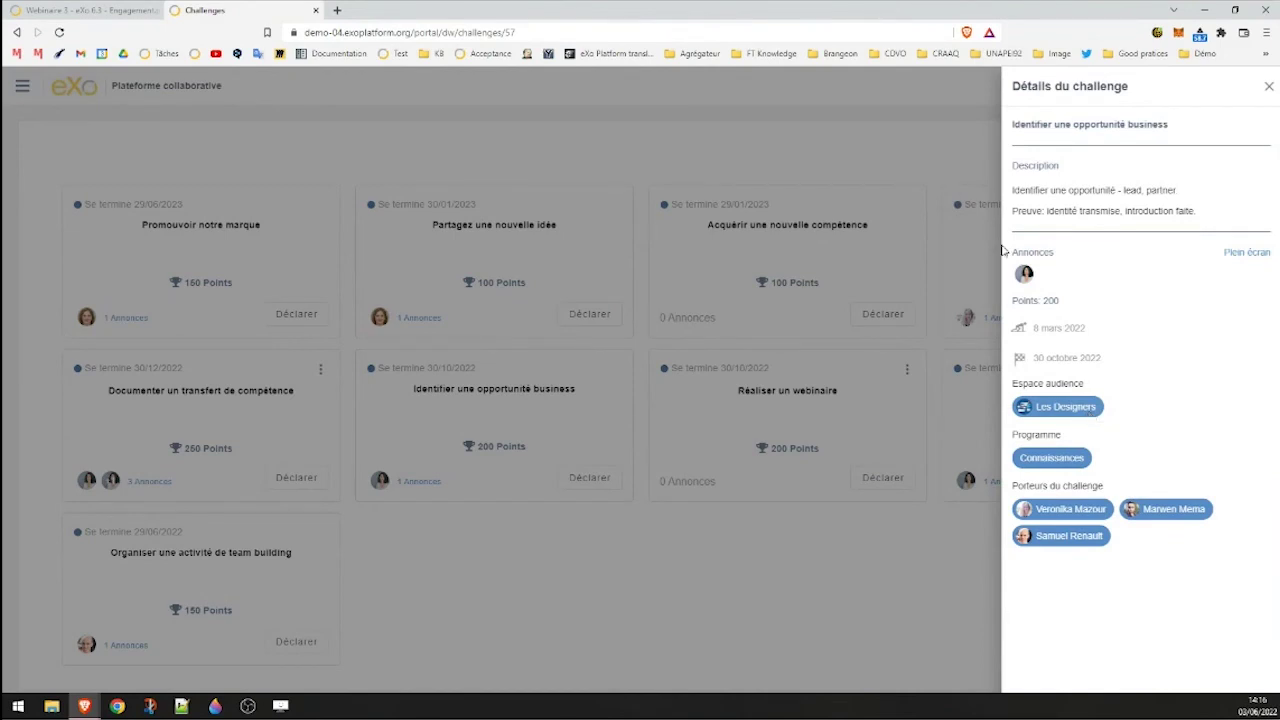
mouse_move(1027, 284)
left_click(798, 545)
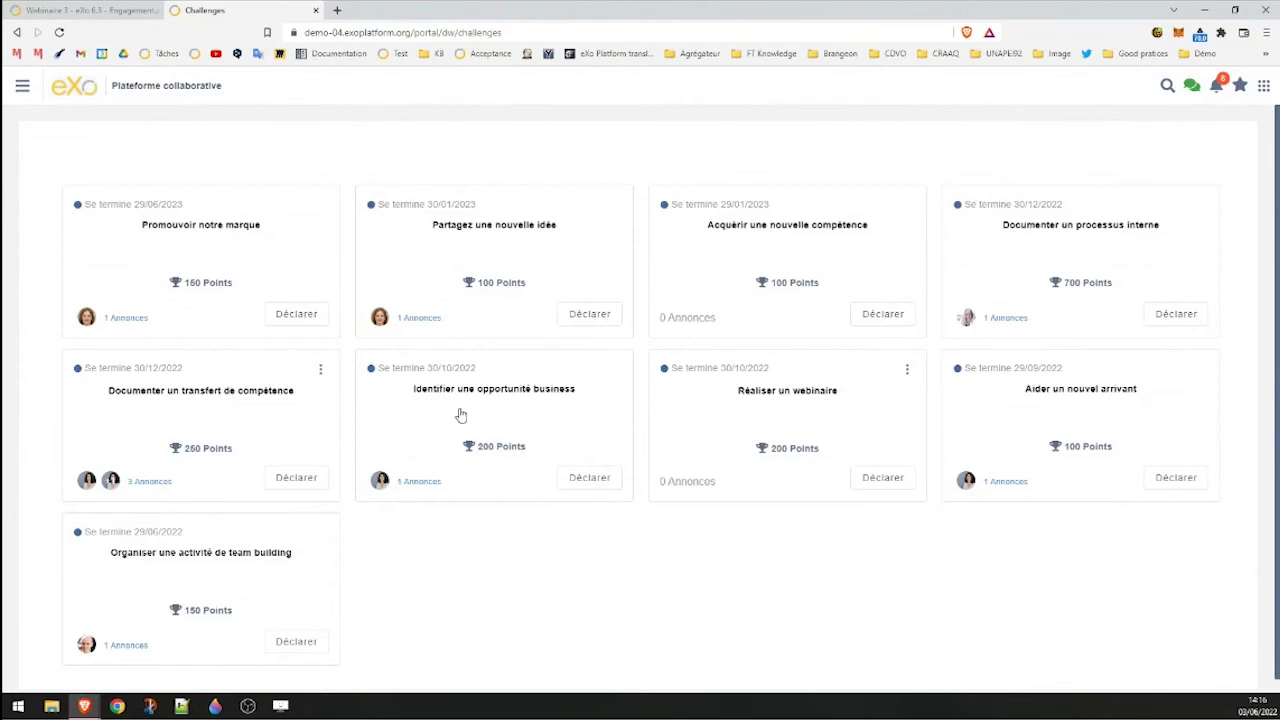
Declare an achievement for "Identifier une opportunité business", described as "Introduction faite auprès de" followed by the contact's first name.
left_click(574, 480)
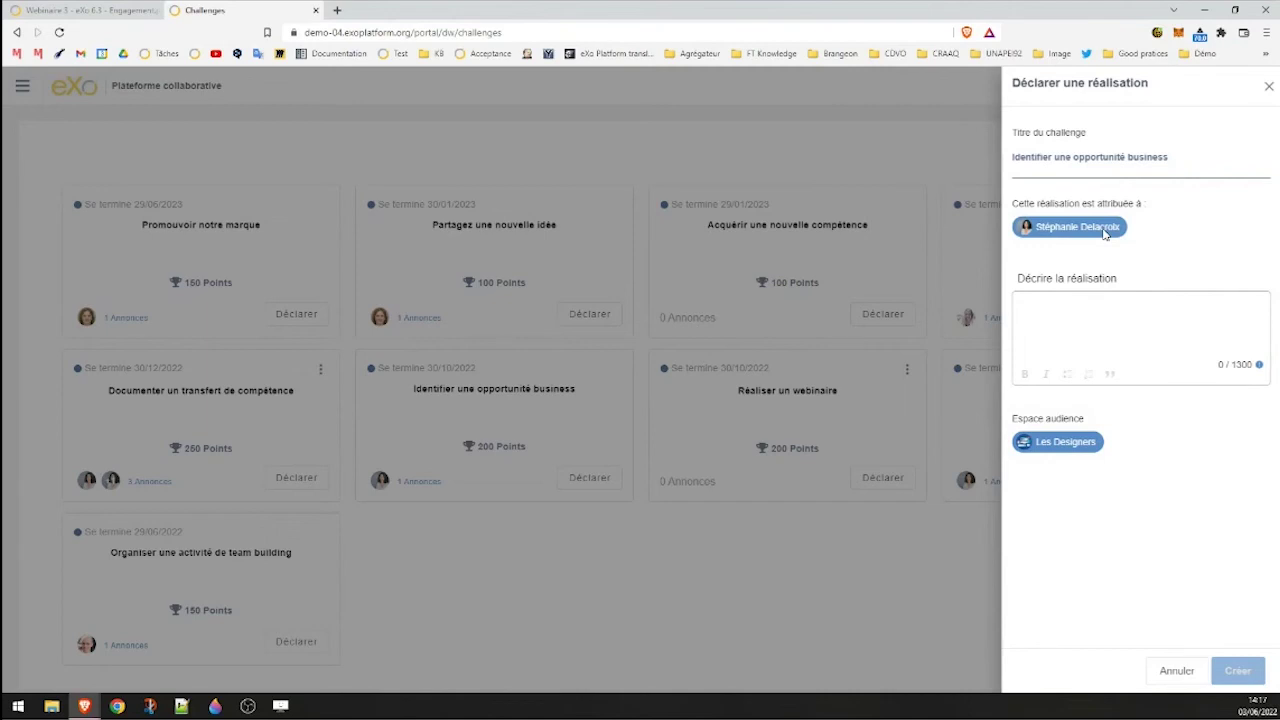
left_click(1046, 331)
type("Introduction fa")
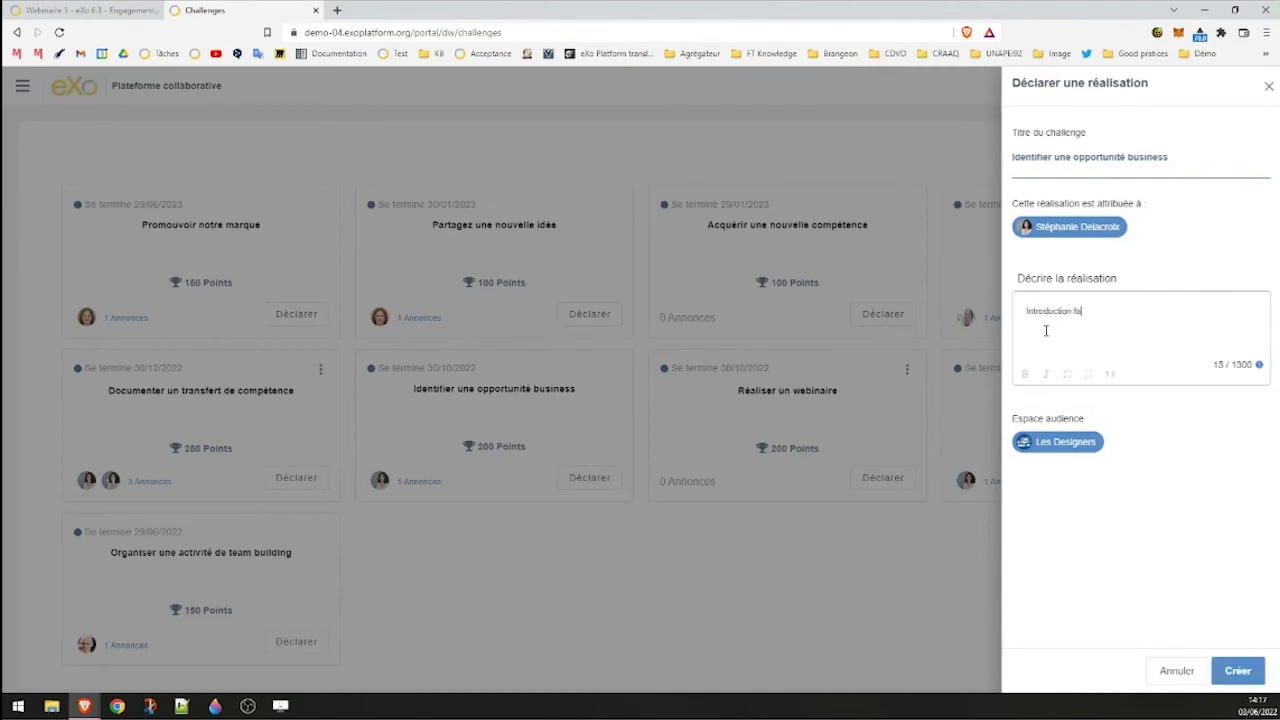
type("ite auprès")
key("BackSpace")
key("BackSpace")
key("BackSpace")
key("BackSpace")
key("BackSpace")
type("près de Rémy")
left_click(1237, 672)
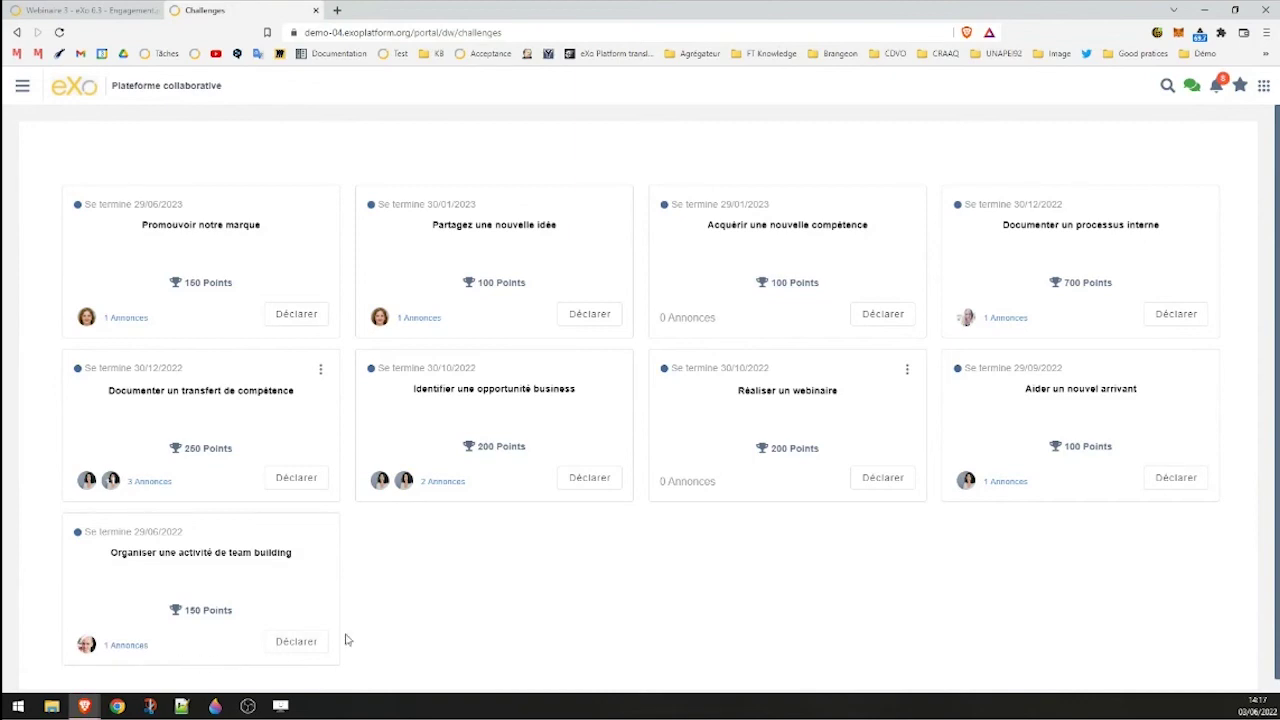
Open the newest announcement of the "Identifier une opportunité business" challenge and go to its Les Designers space.
left_click(453, 484)
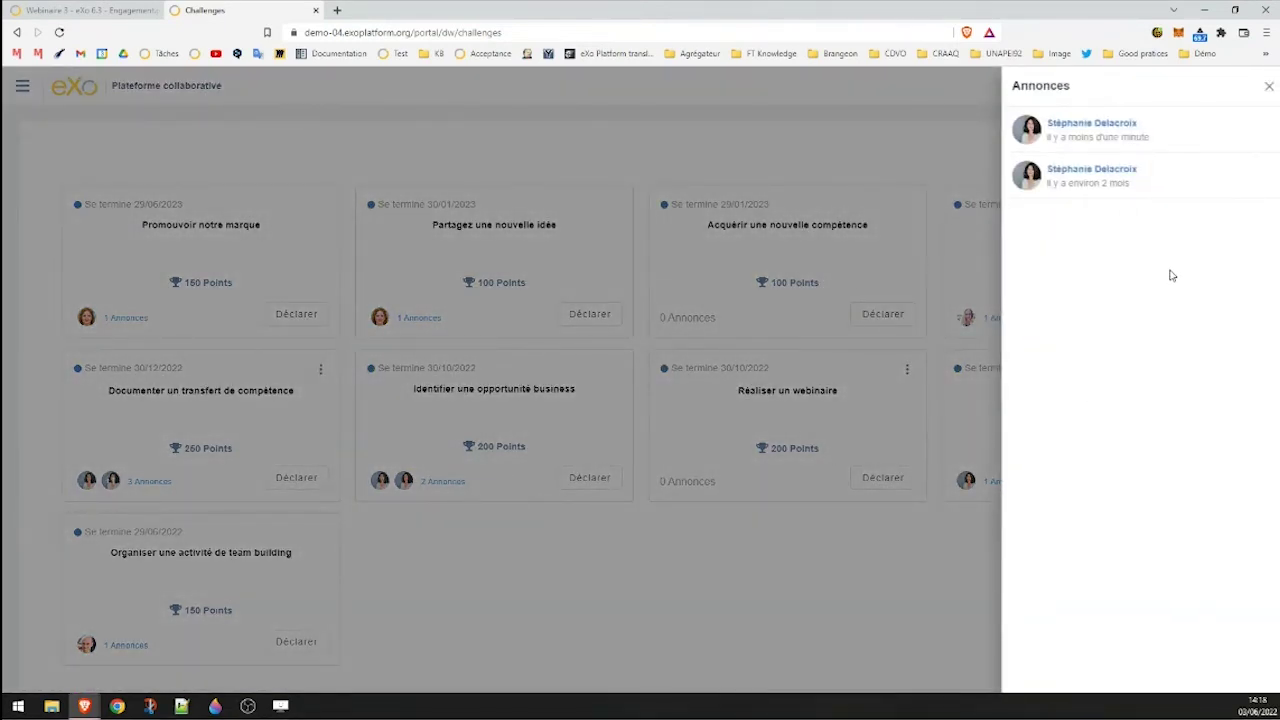
left_click(1107, 140)
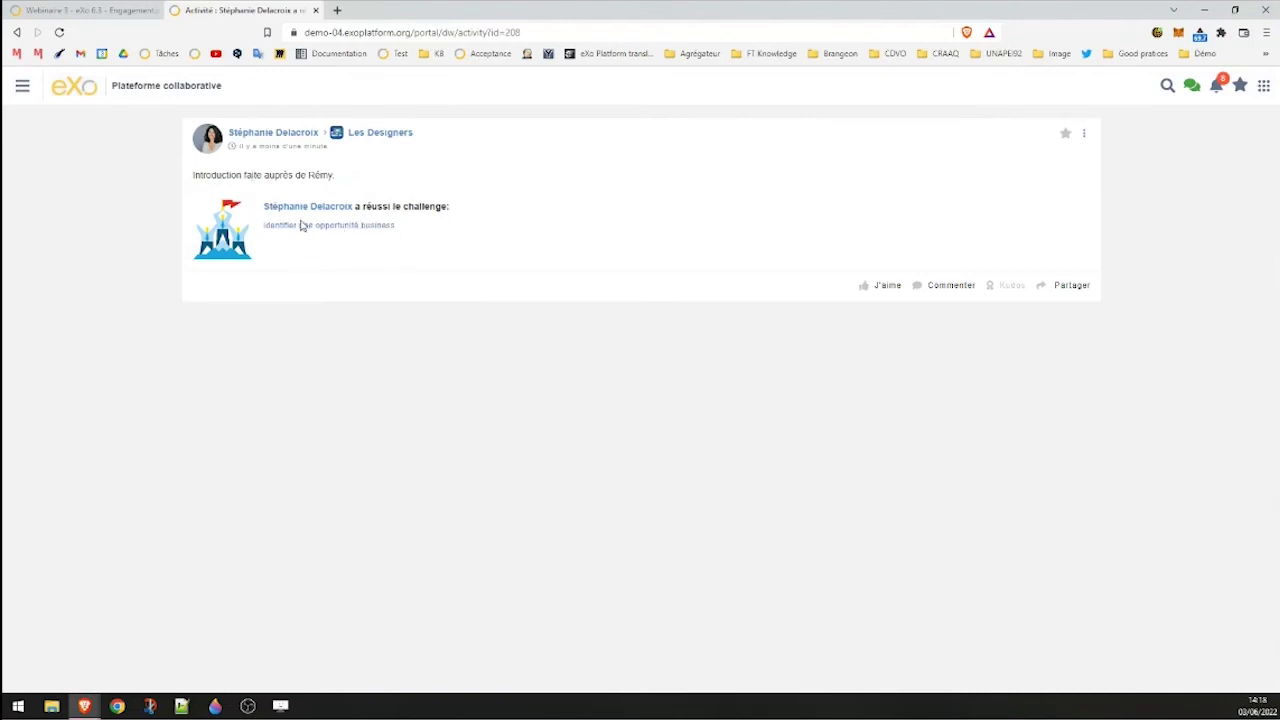
left_click(384, 142)
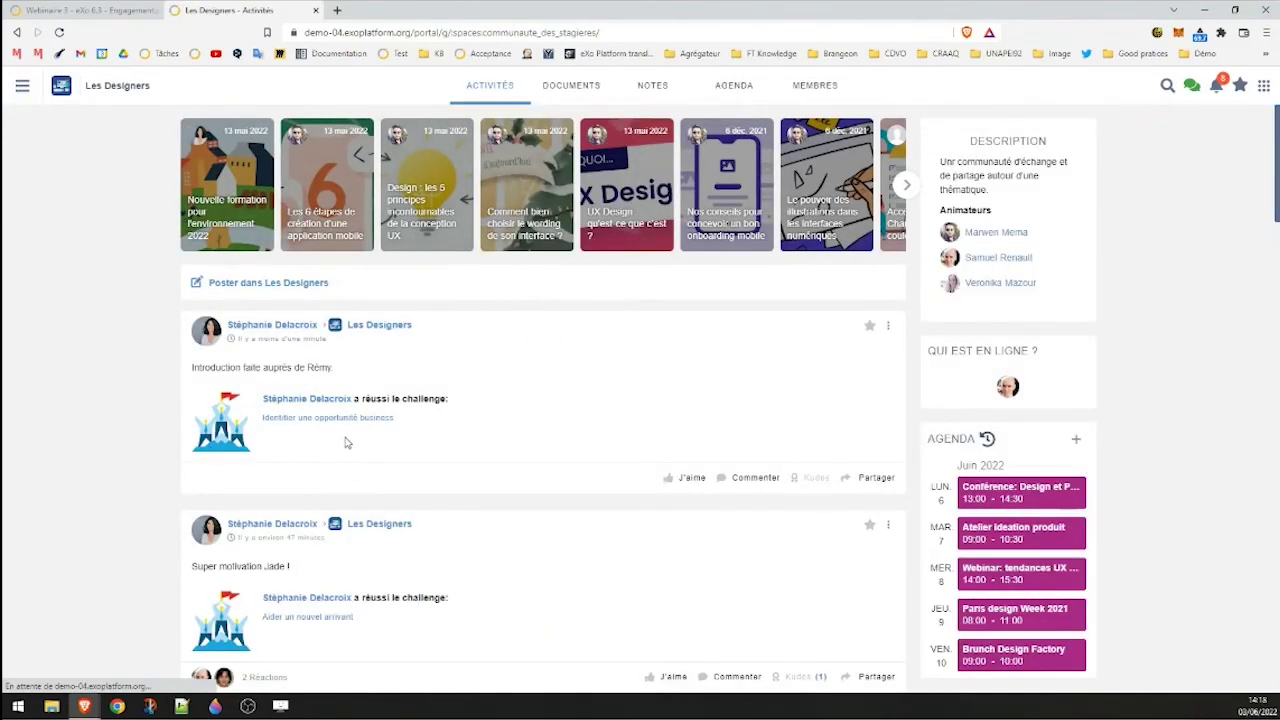
Send a kudos on the "Organiser une activité de team building" achievement post with the message "Super merci c'était top".
scroll(345, 440, "down", 1)
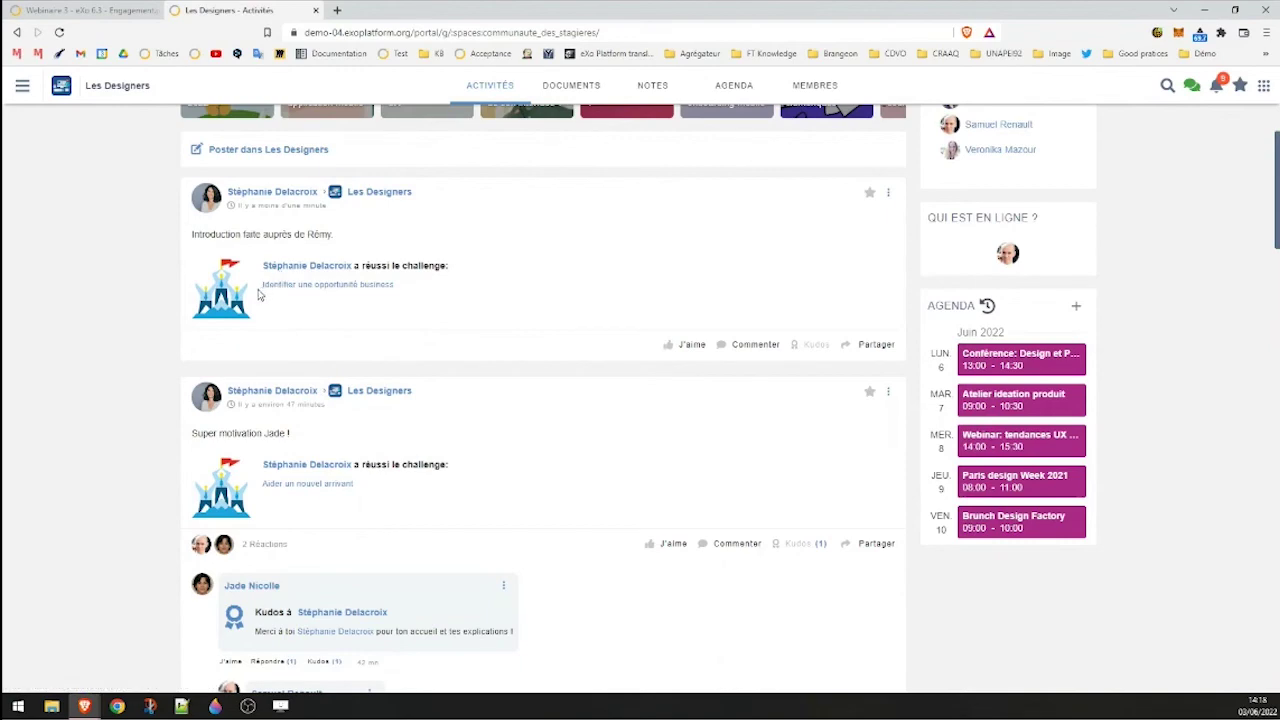
scroll(260, 280, "down", 2)
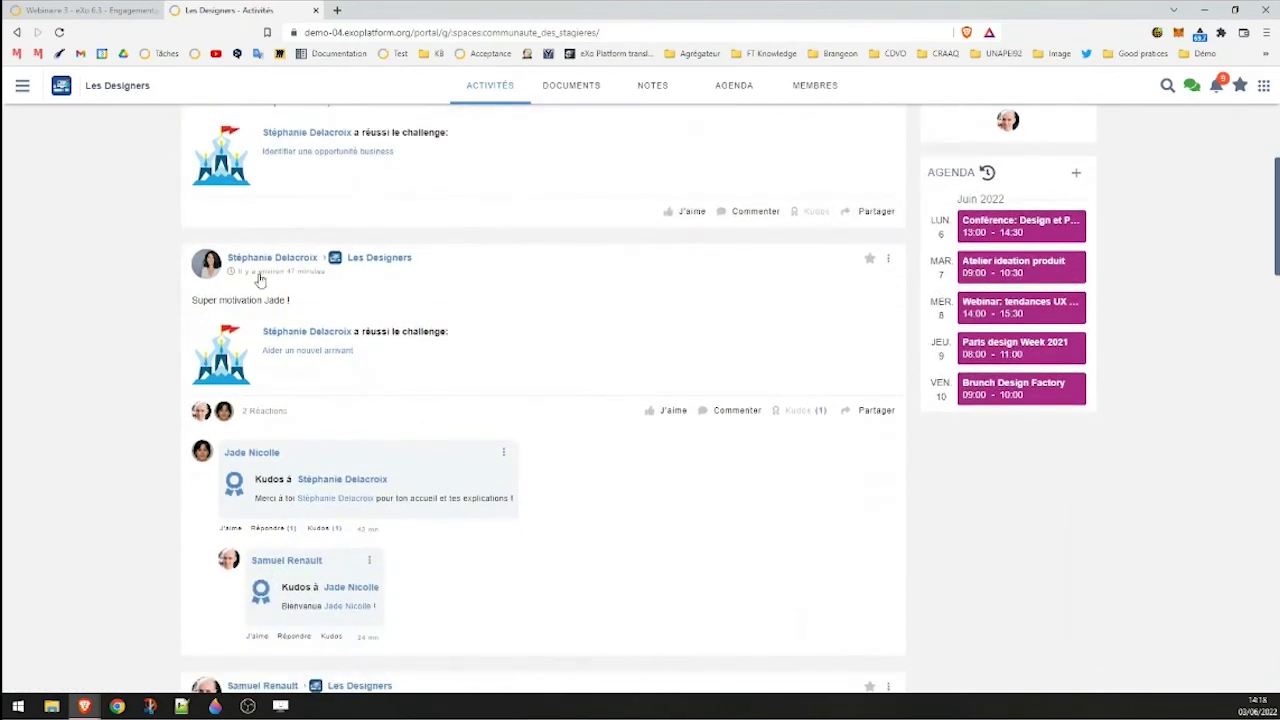
scroll(260, 280, "down", 2)
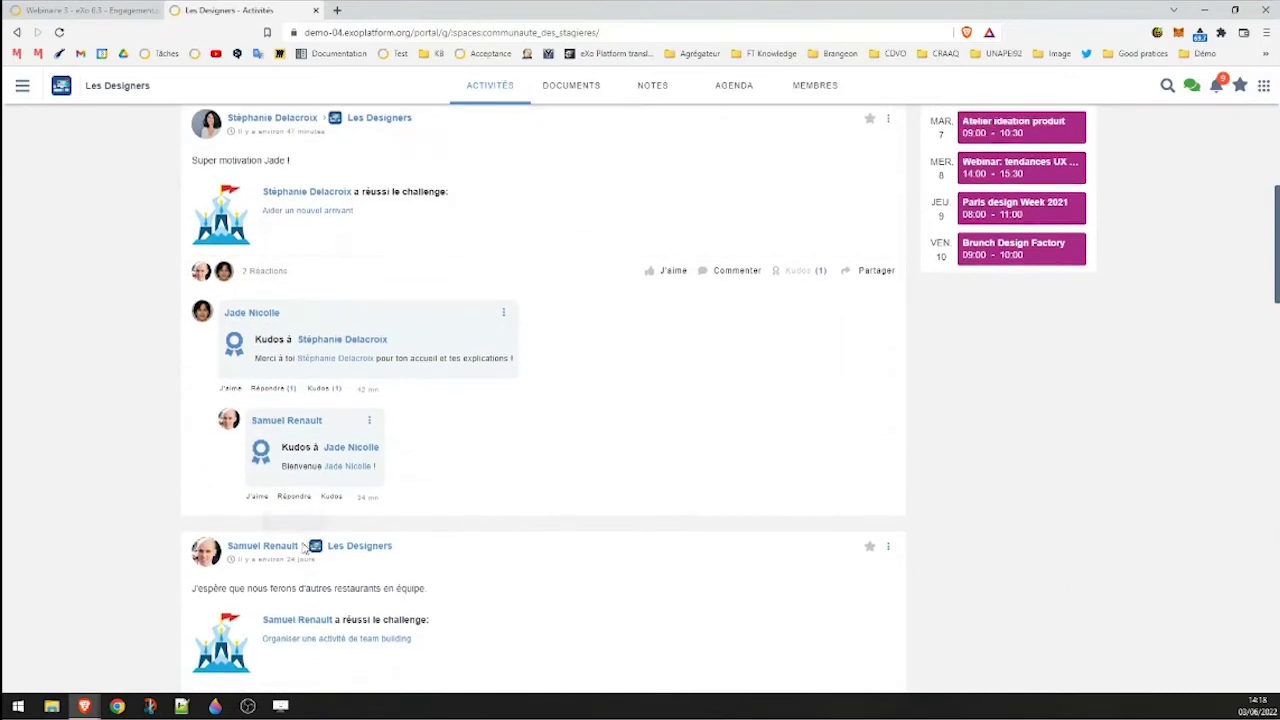
scroll(305, 548, "down", 1)
mouse_move(337, 409)
scroll(217, 474, "down", 1)
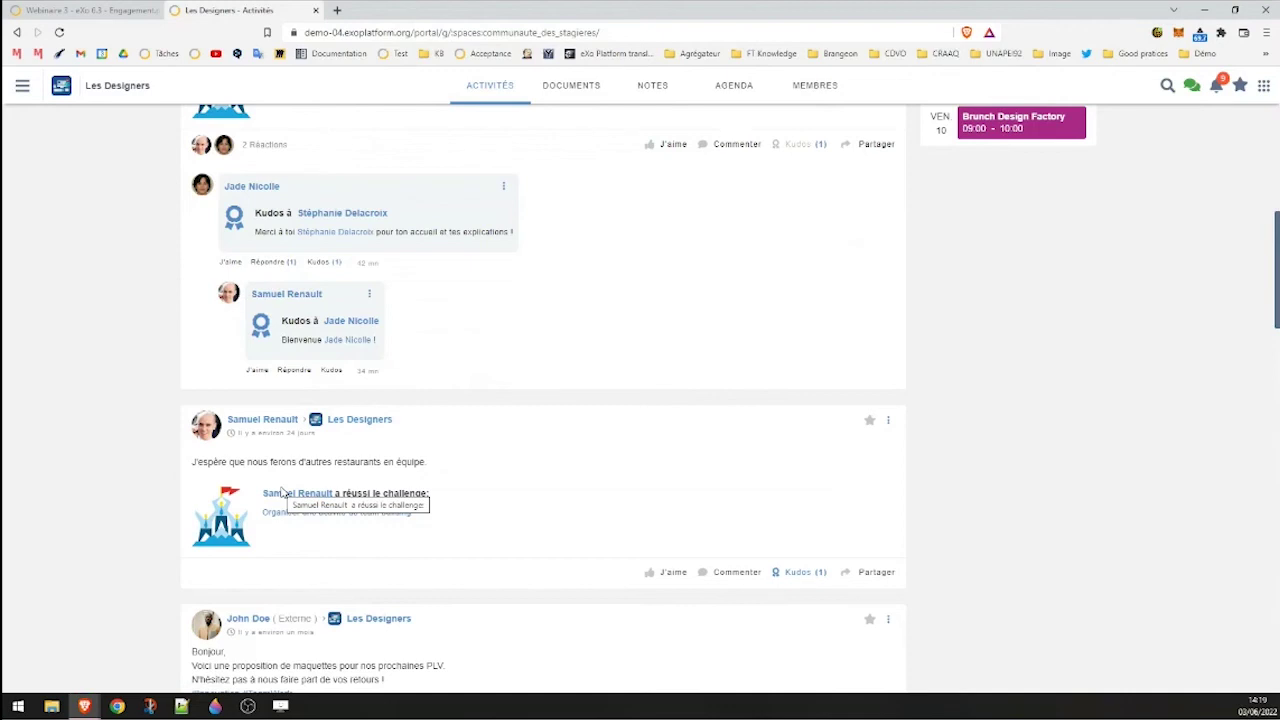
left_click(777, 570)
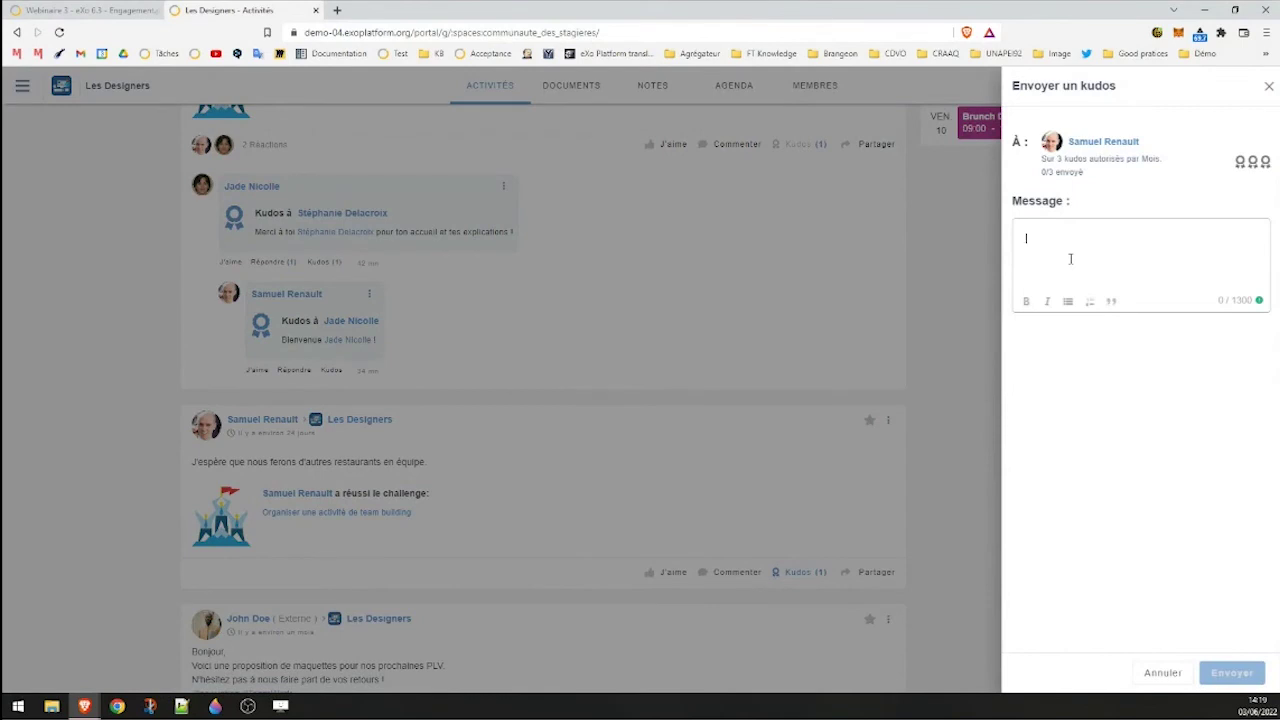
type("Super merc")
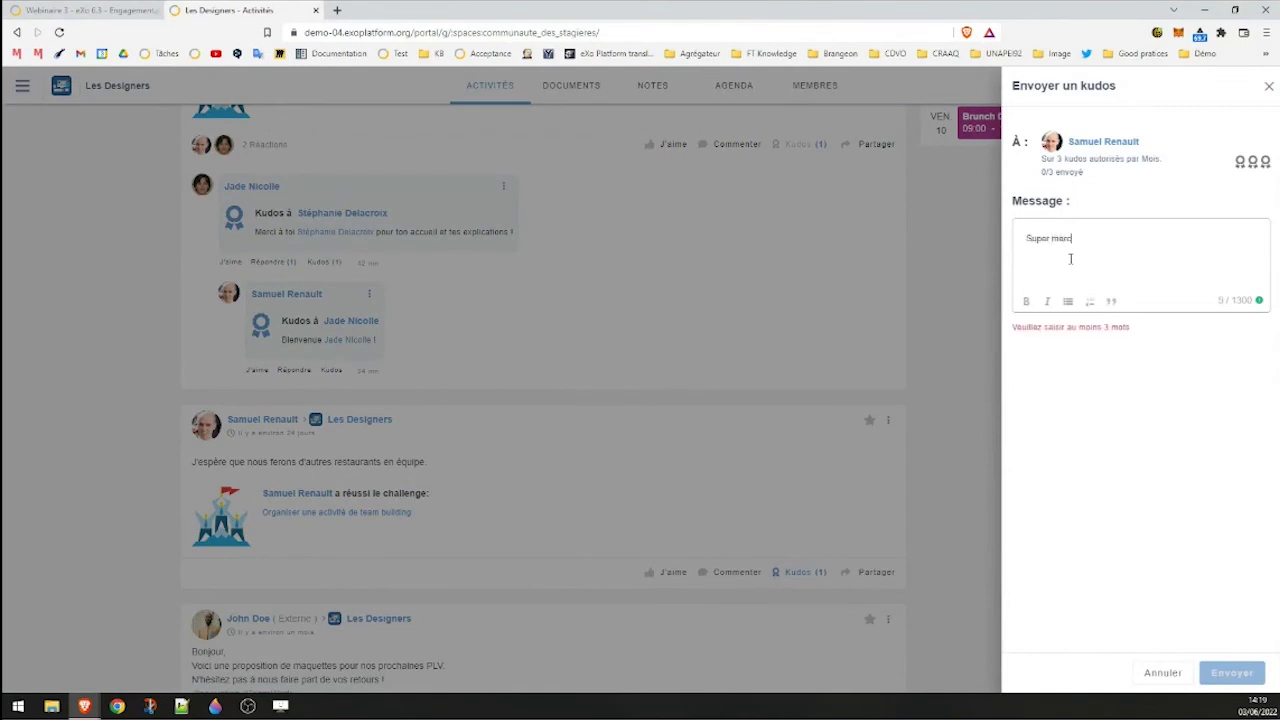
type("i c'était !")
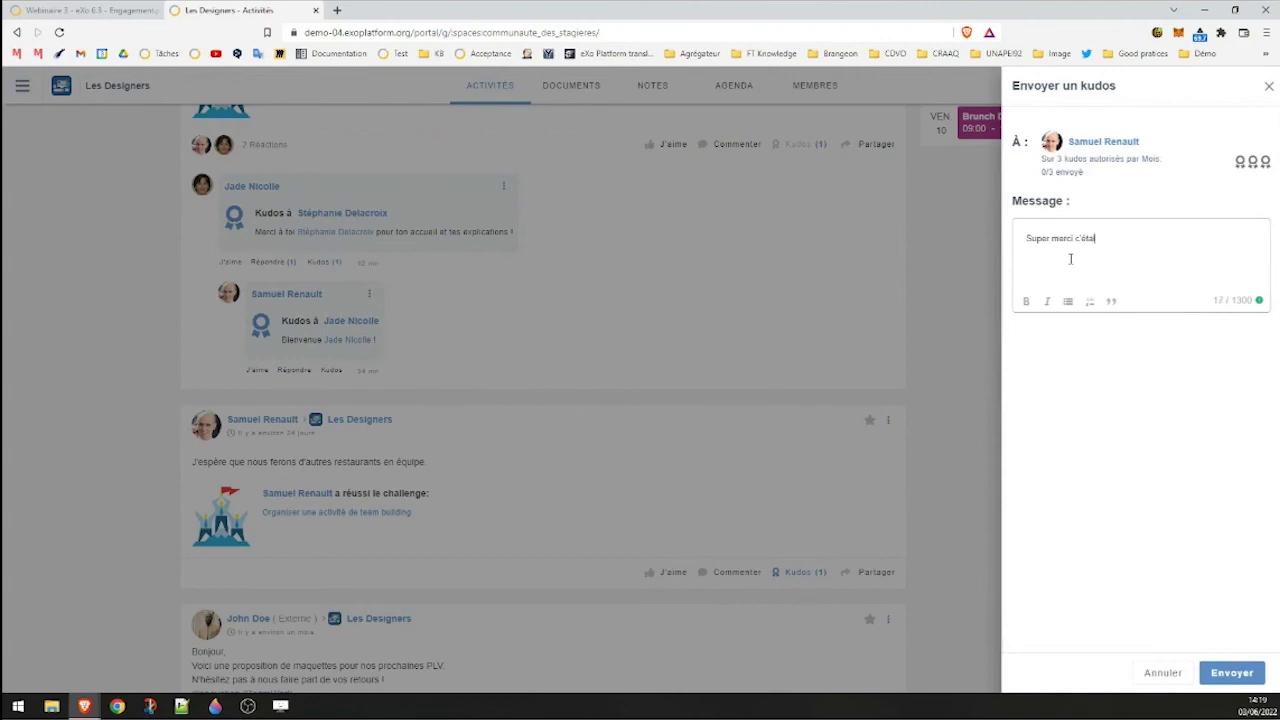
type("op")
left_click(1246, 673)
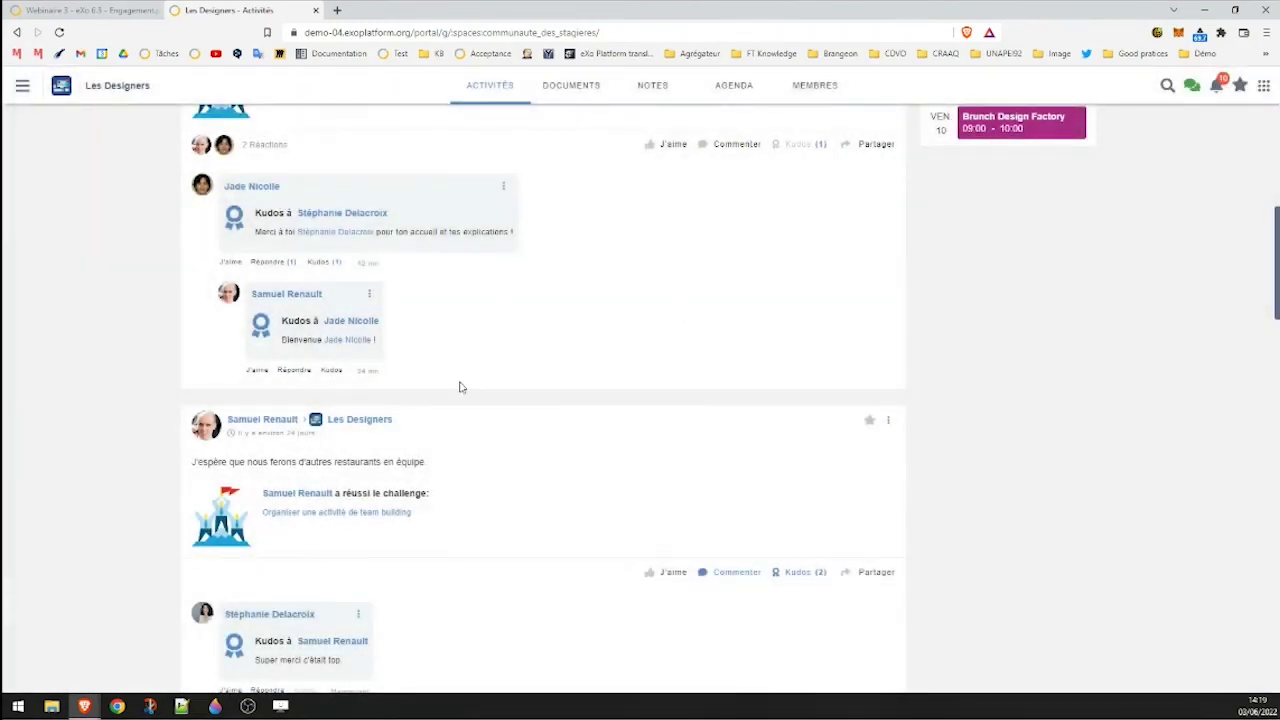
scroll(362, 415, "down", 2)
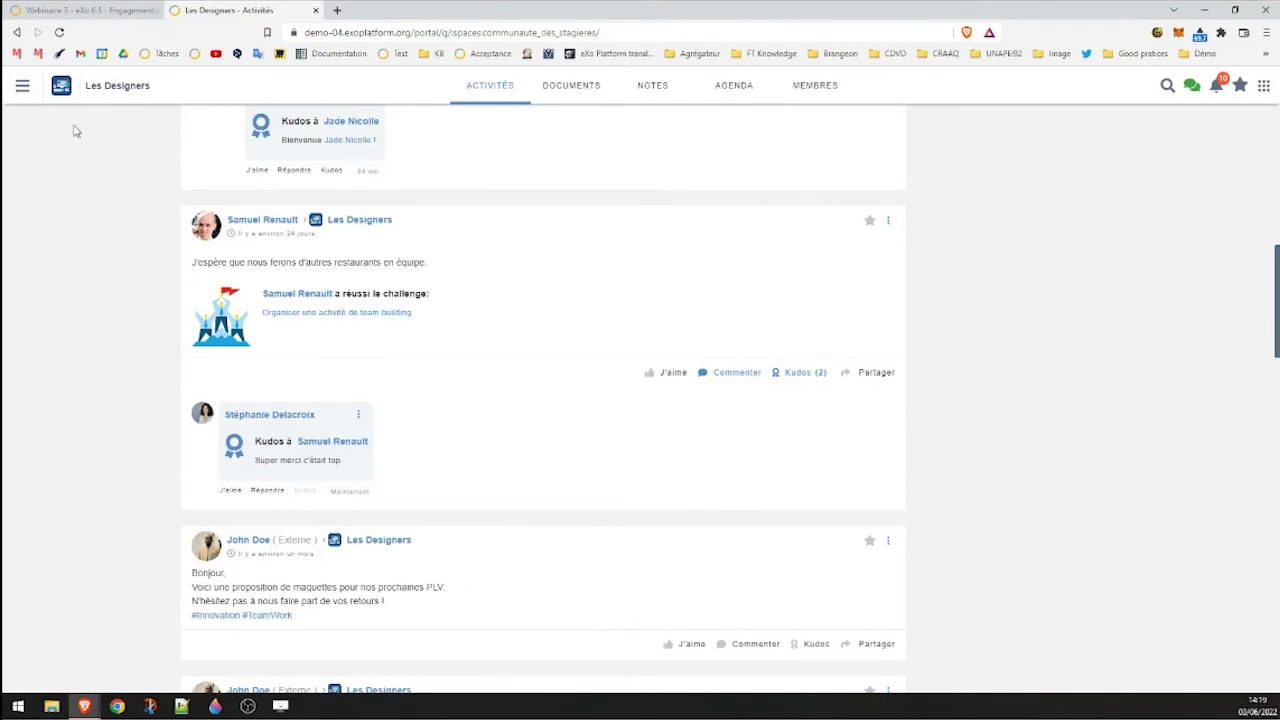
Log out and sign in to another account, filling its username and password from the saved Keeper logins.
left_click(14, 91)
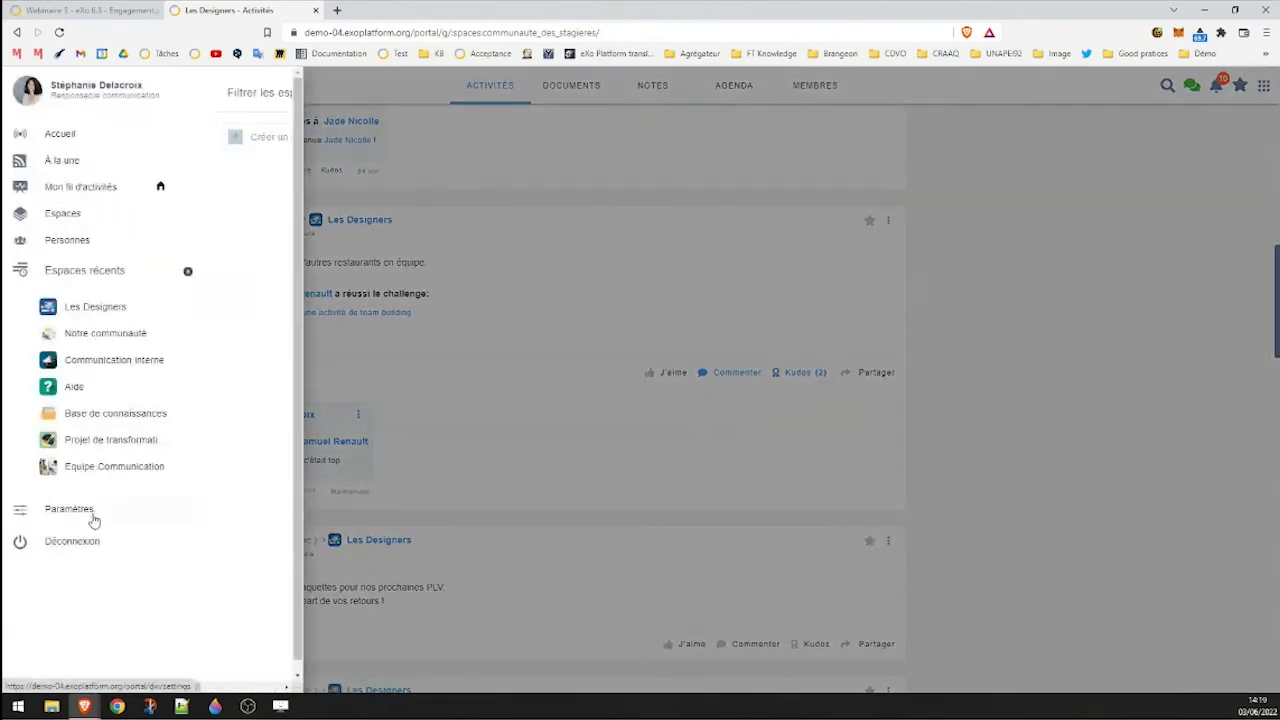
left_click(86, 538)
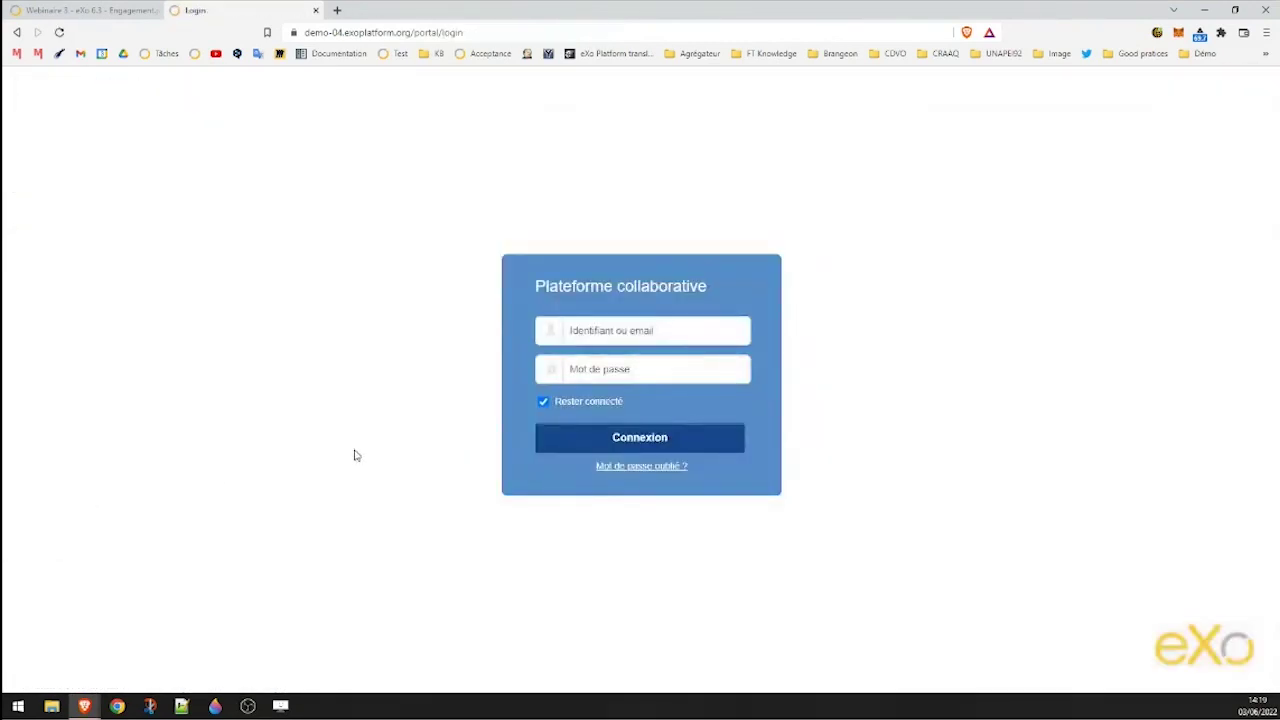
key("ctrl+shift+x")
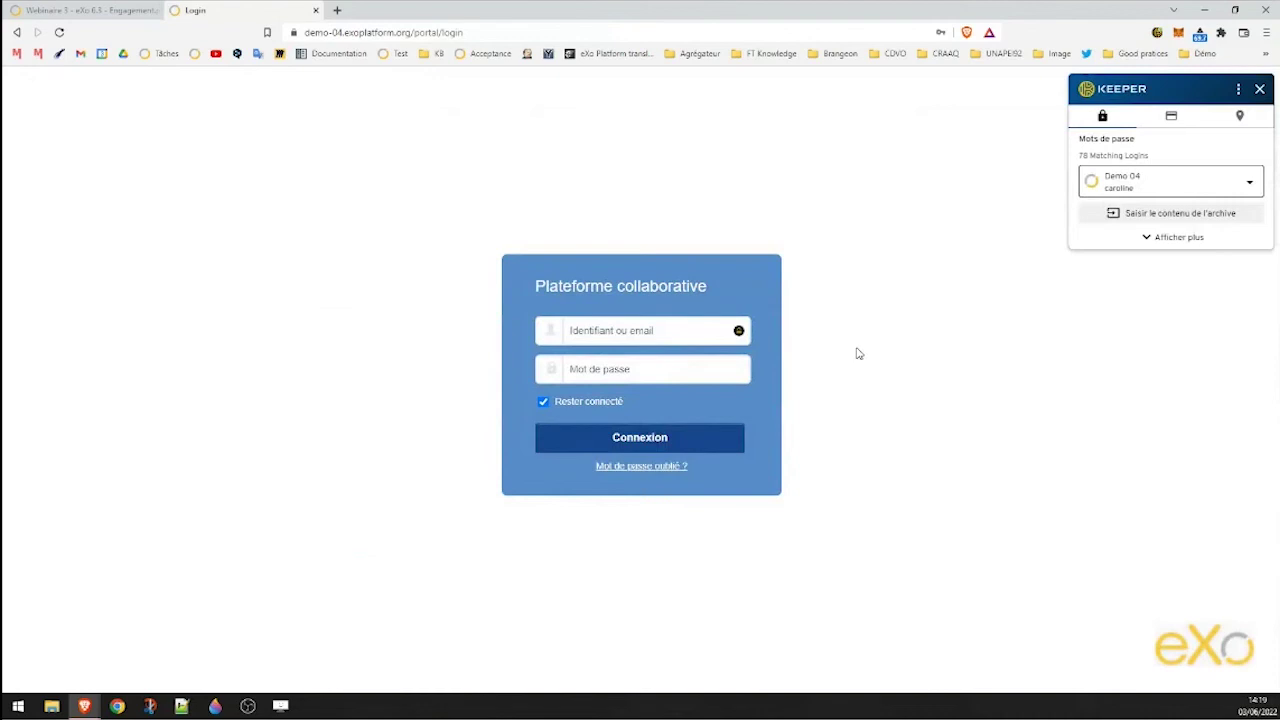
left_click(1133, 180)
left_click(1140, 289)
left_click(1125, 214)
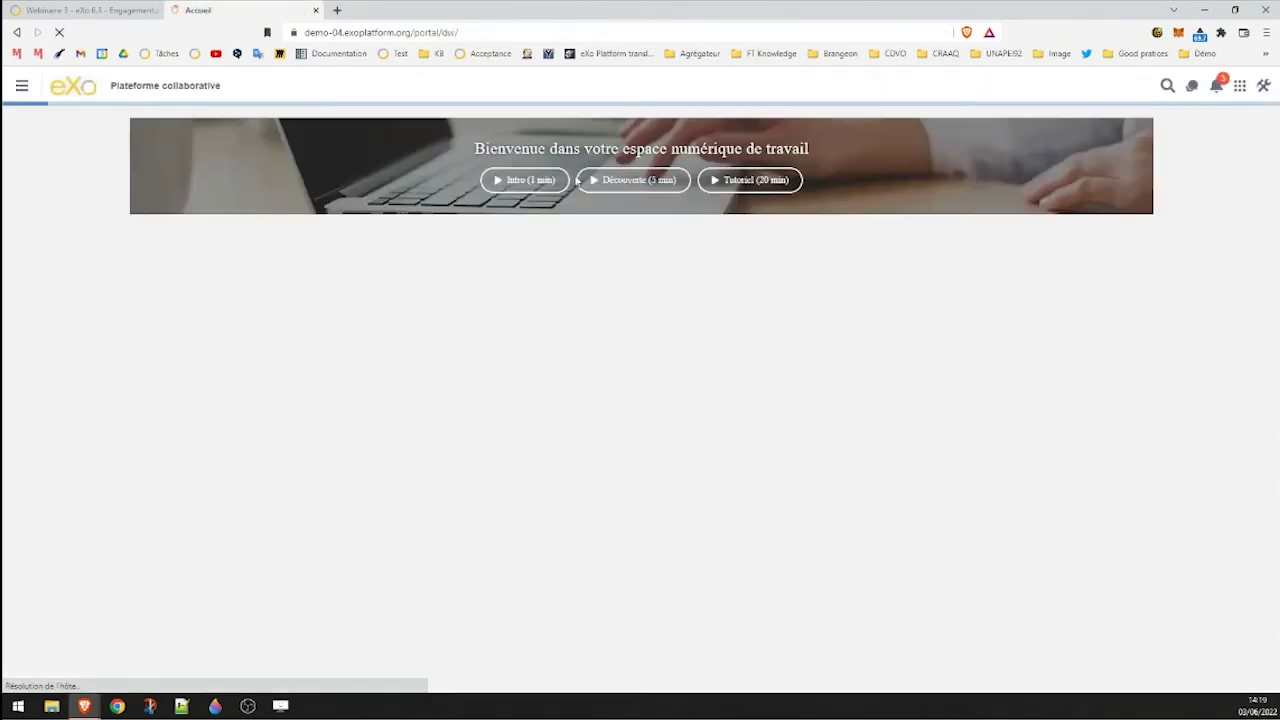
Open the Challenges application and look through the full list of challenges.
left_click(1239, 86)
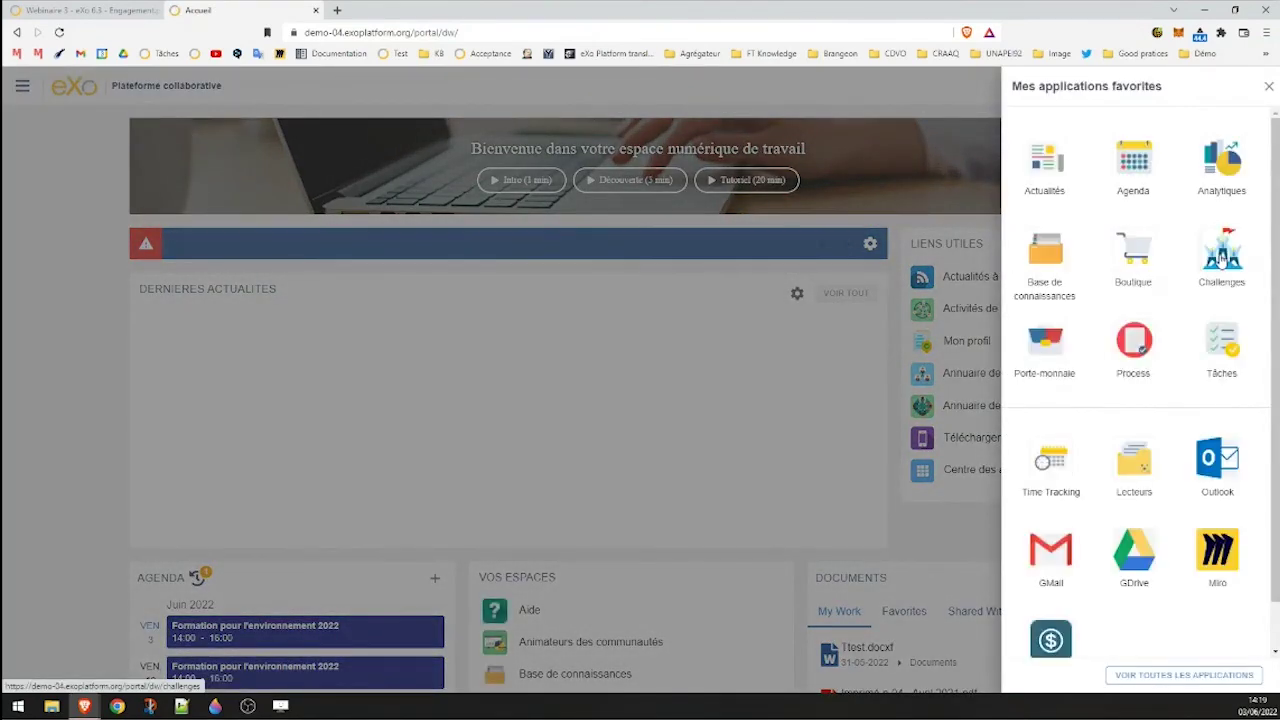
left_click(1221, 255)
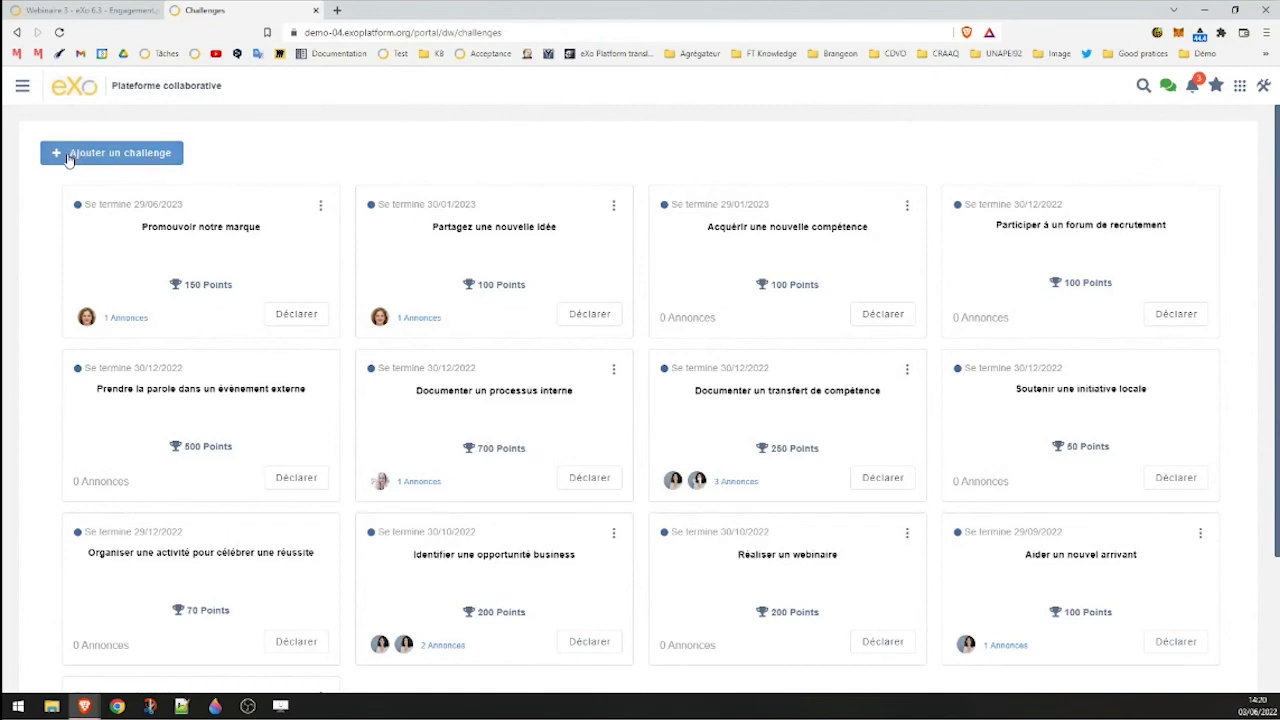
scroll(128, 177, "down", 2)
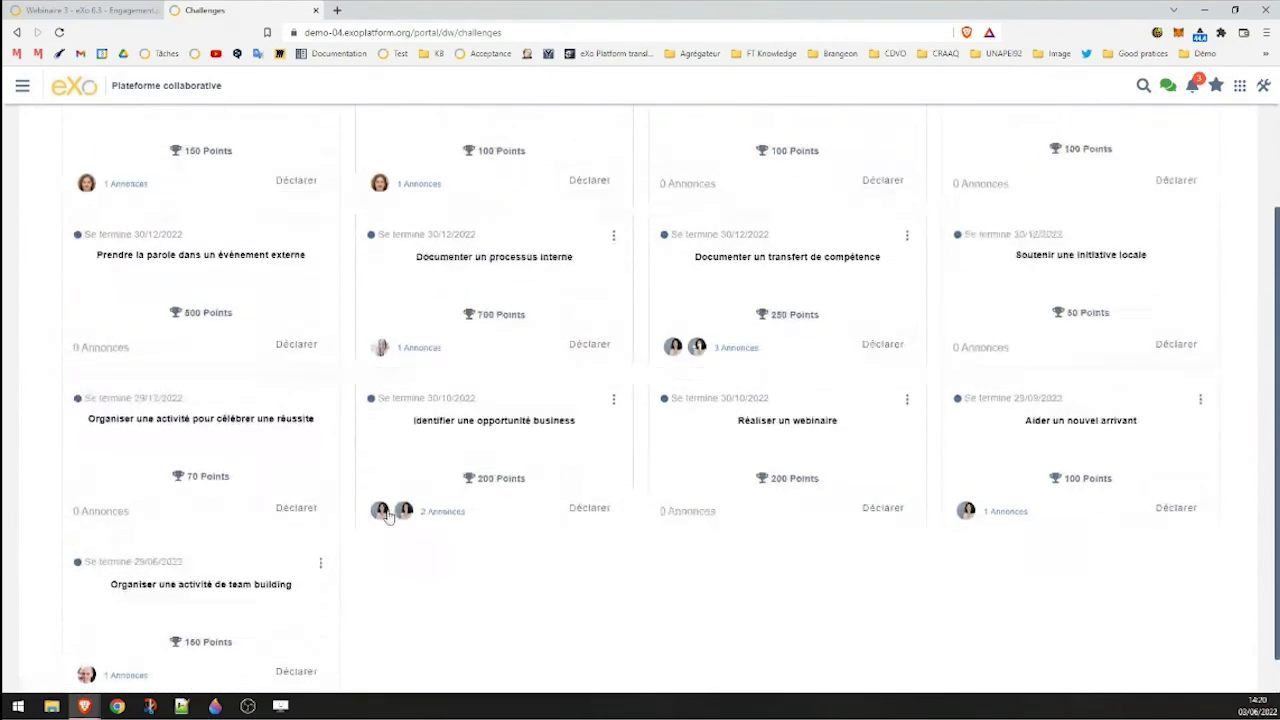
scroll(269, 77, "up", 2)
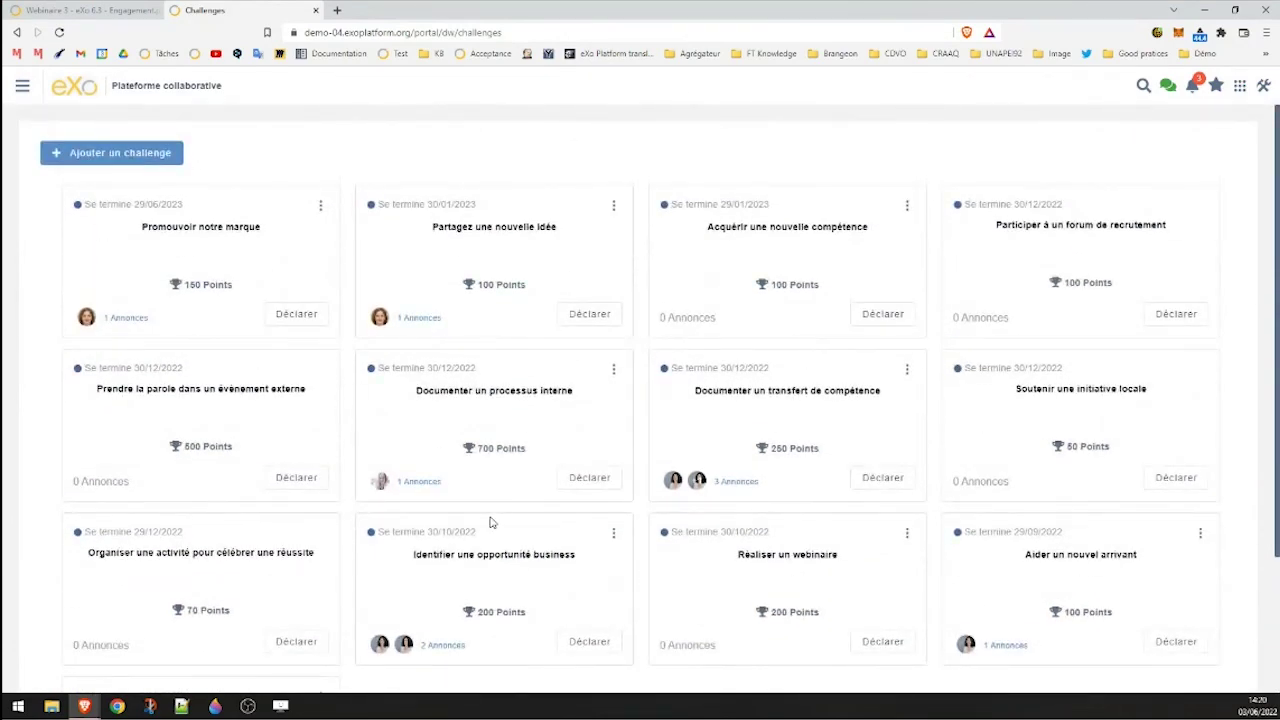
scroll(490, 522, "down", 2)
scroll(490, 522, "up", 2)
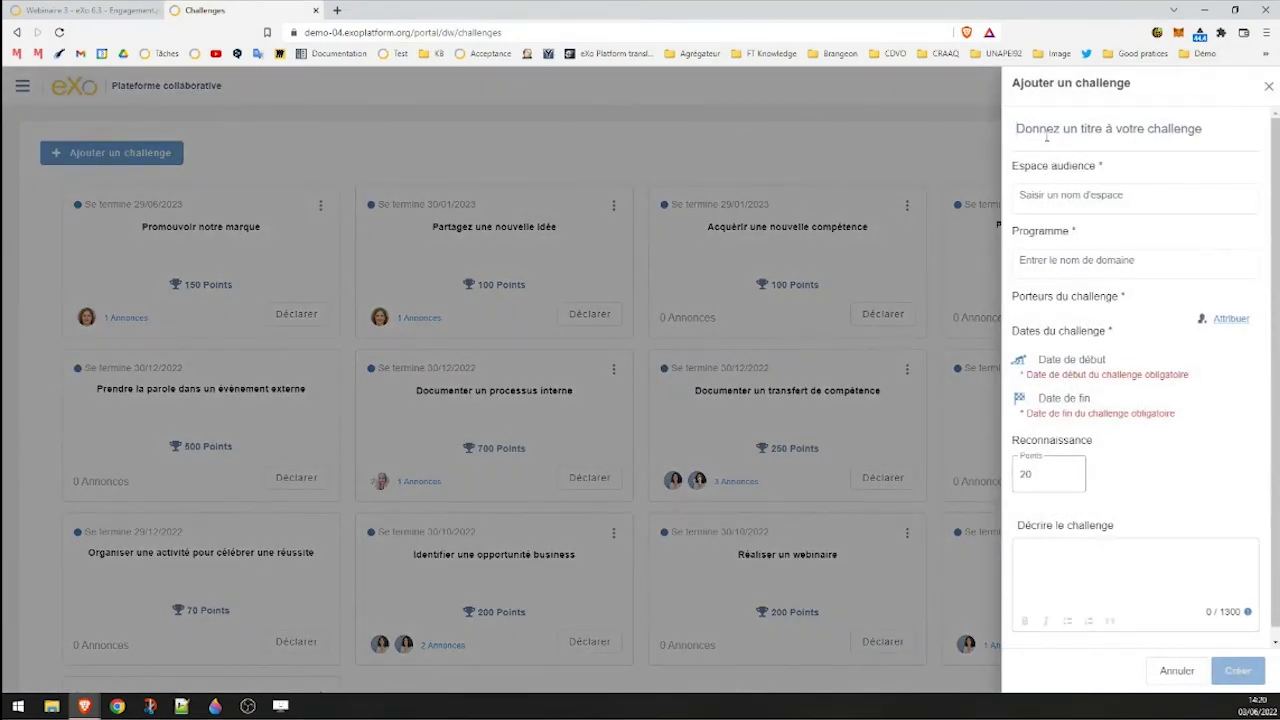
Title the new challenge "Challenge".
type("Coll")
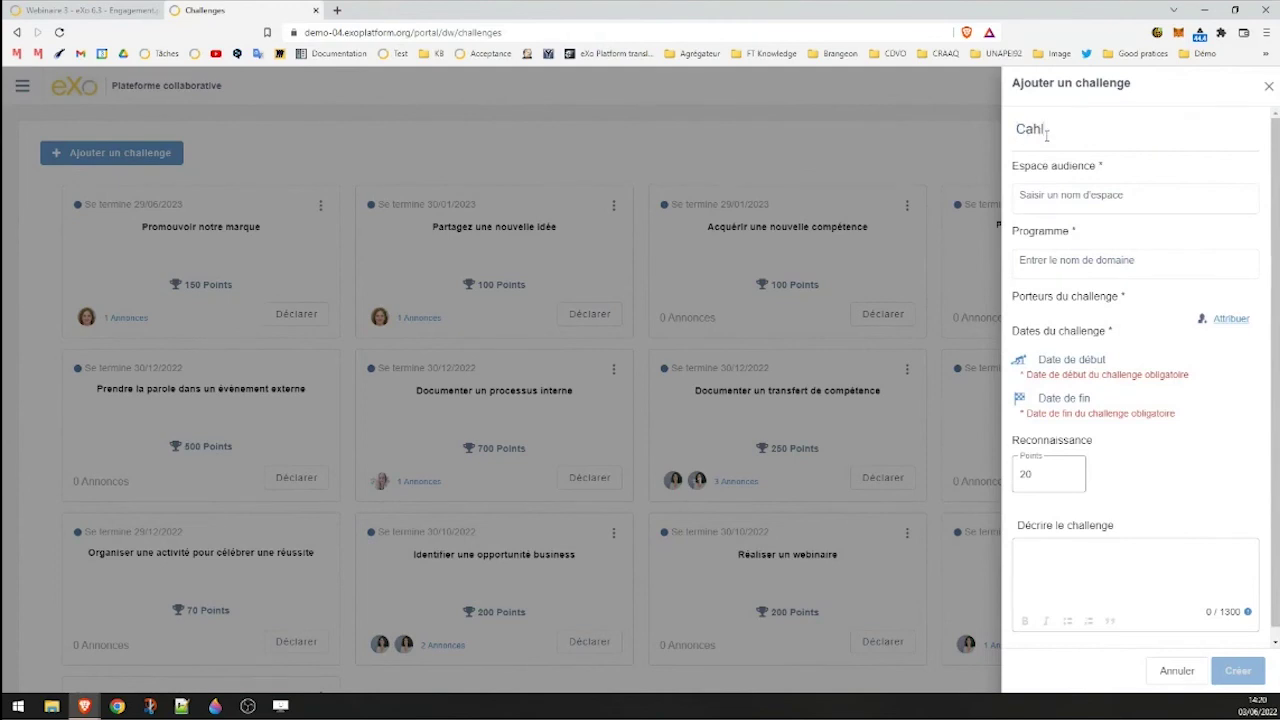
key("BackSpace")
key("BackSpace")
key("BackSpace")
type("hallenge")
Set the challenge's audience space to "Info RH" and its programme to "Social".
left_click(1048, 193)
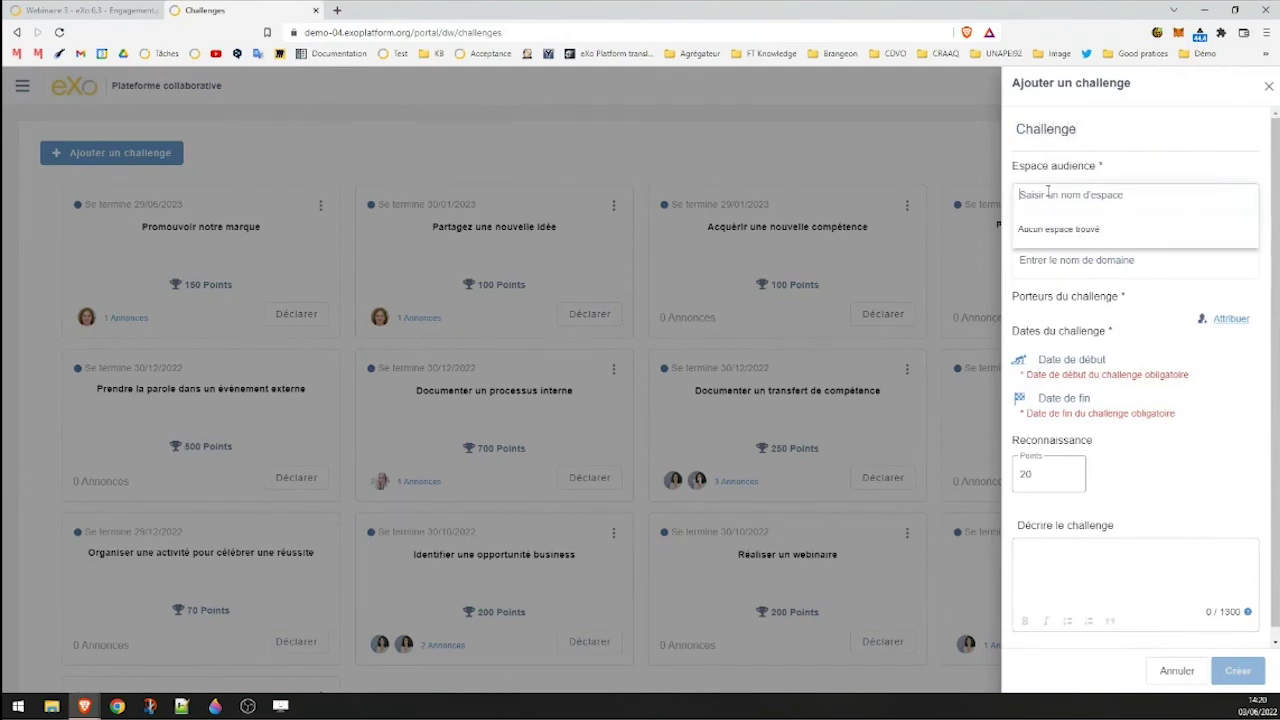
type("info")
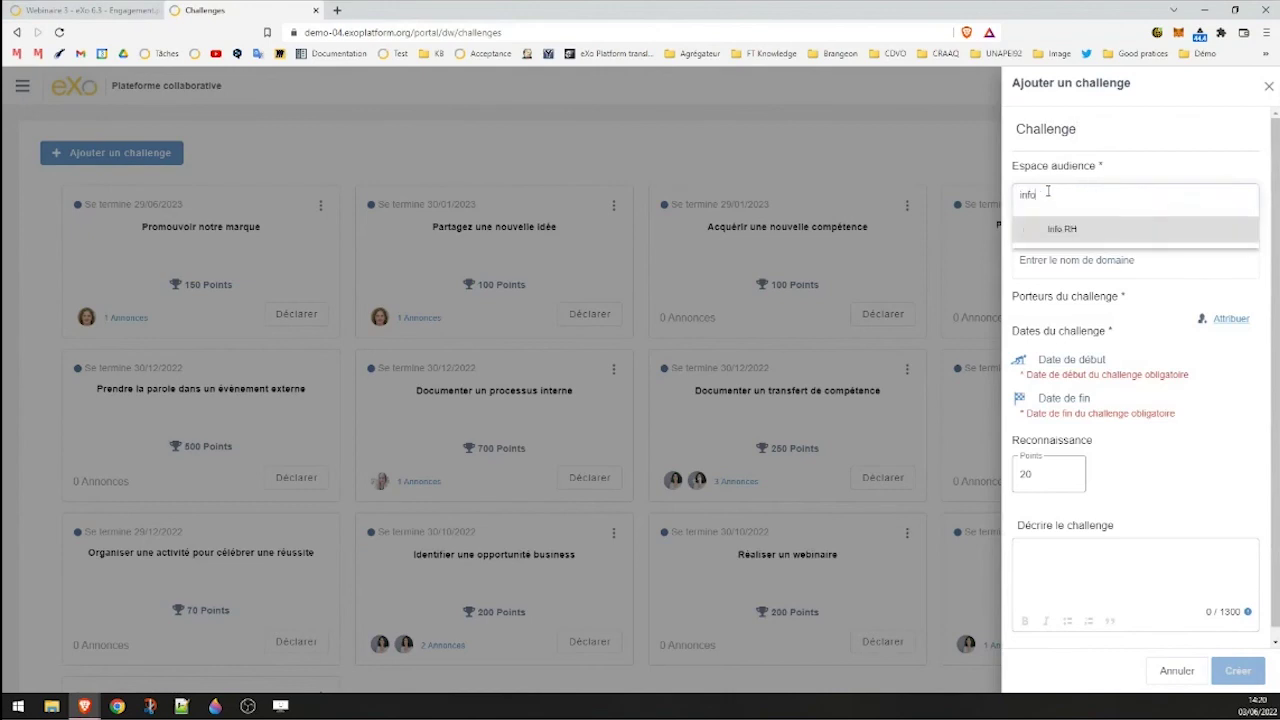
left_click(1066, 231)
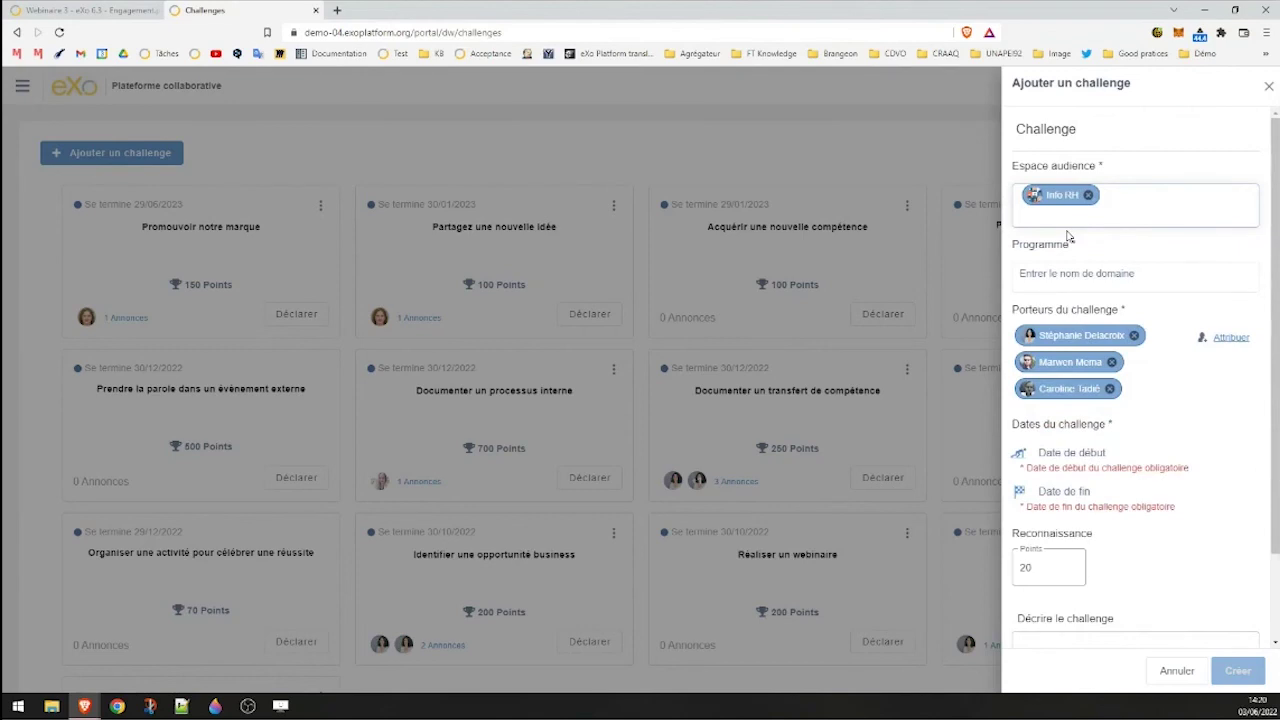
left_click(1064, 272)
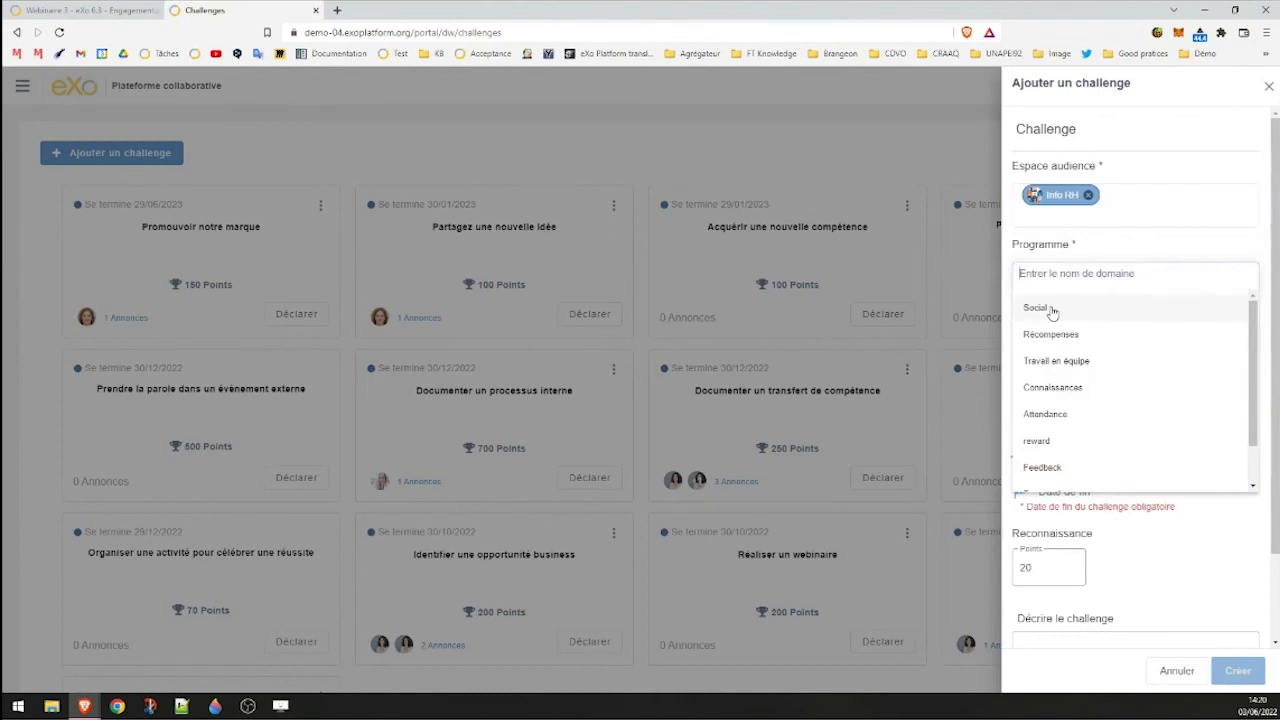
left_click(1052, 309)
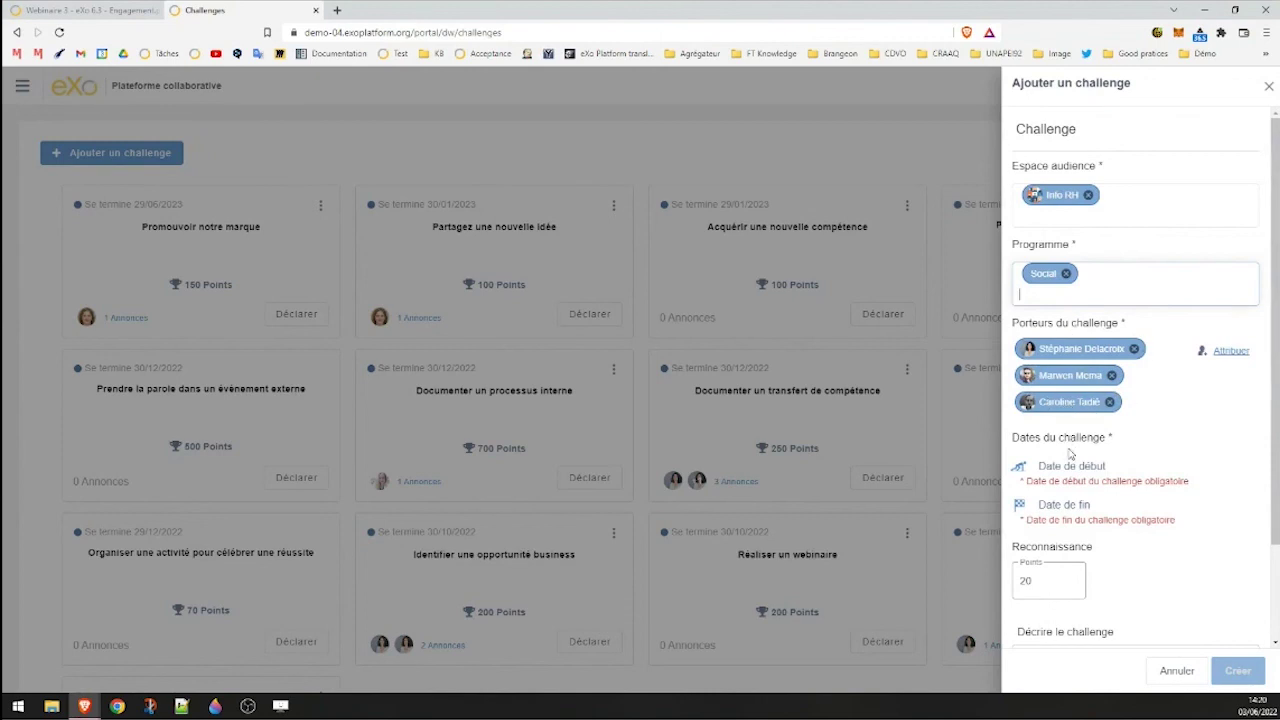
Set the challenge's start date to 3 juin 2022.
scroll(1070, 455, "down", 2)
left_click(1071, 364)
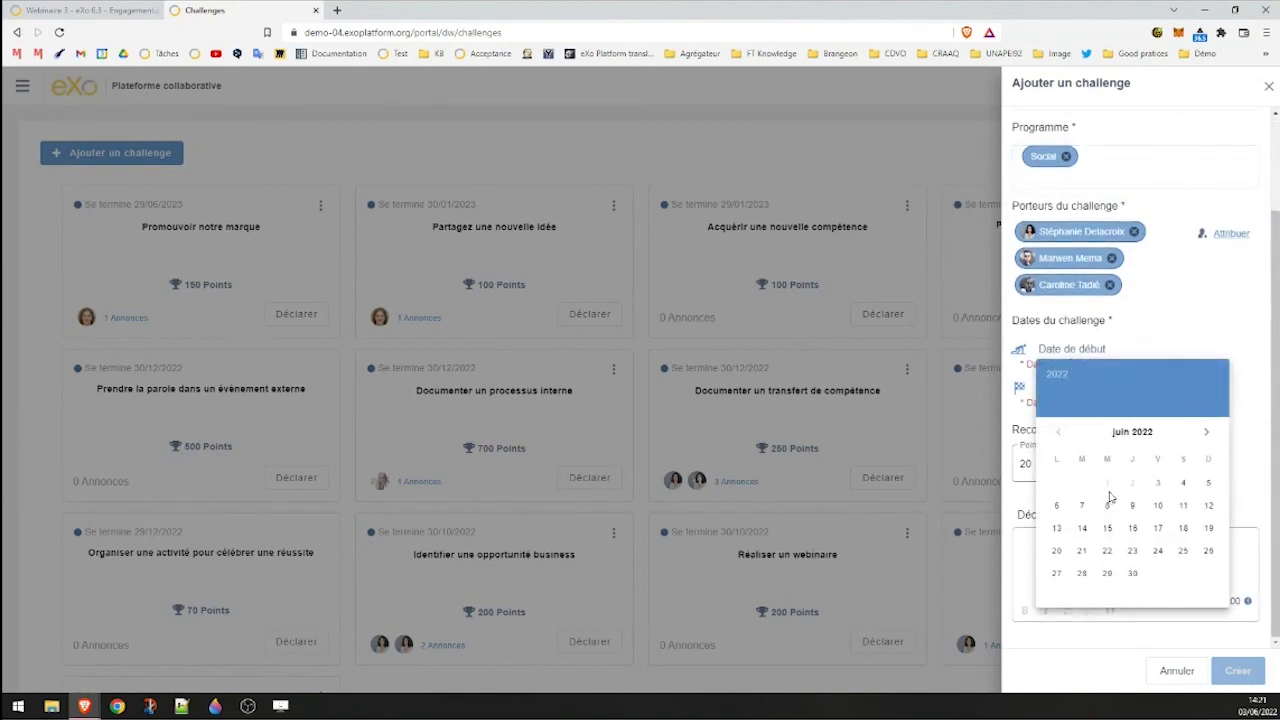
left_click(1157, 484)
Set the challenge's end date to 31 décembre 2022.
left_click(1063, 393)
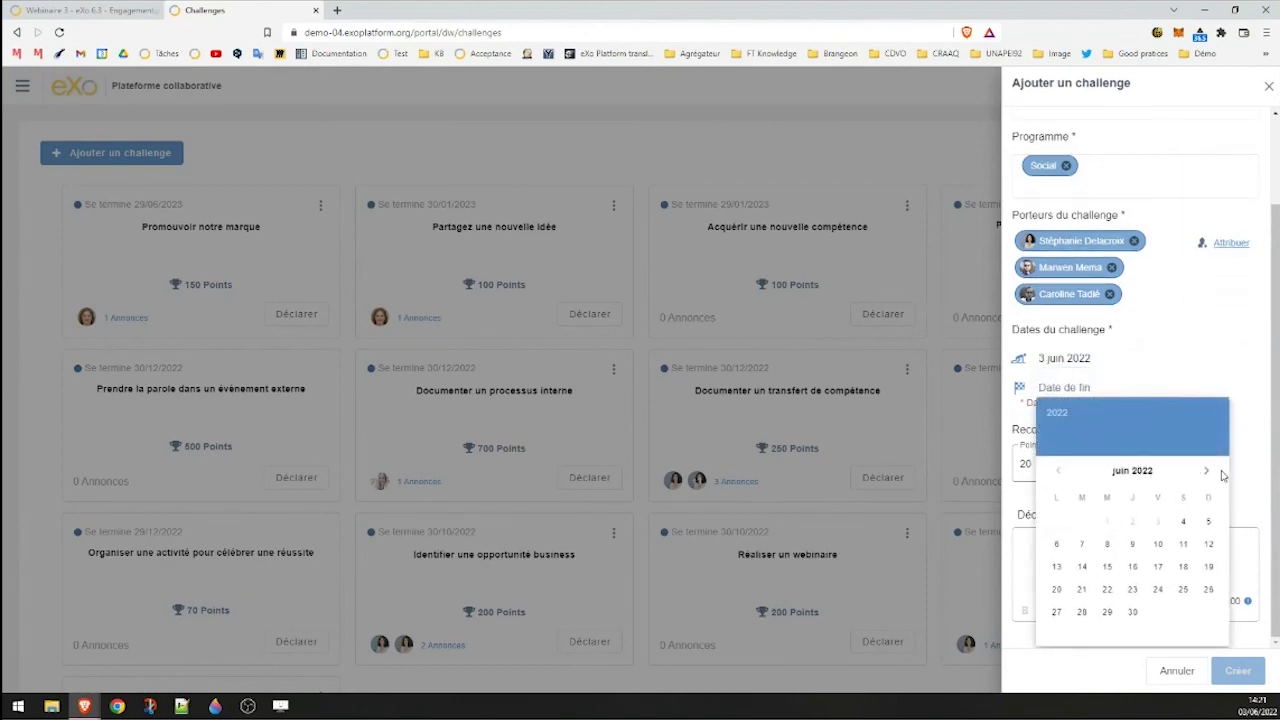
left_click(1206, 471)
left_click(1206, 471)
left_click(1206, 471)
left_click(1206, 471)
left_click(1206, 471)
left_click(1206, 471)
left_click(1206, 471)
left_click(1206, 471)
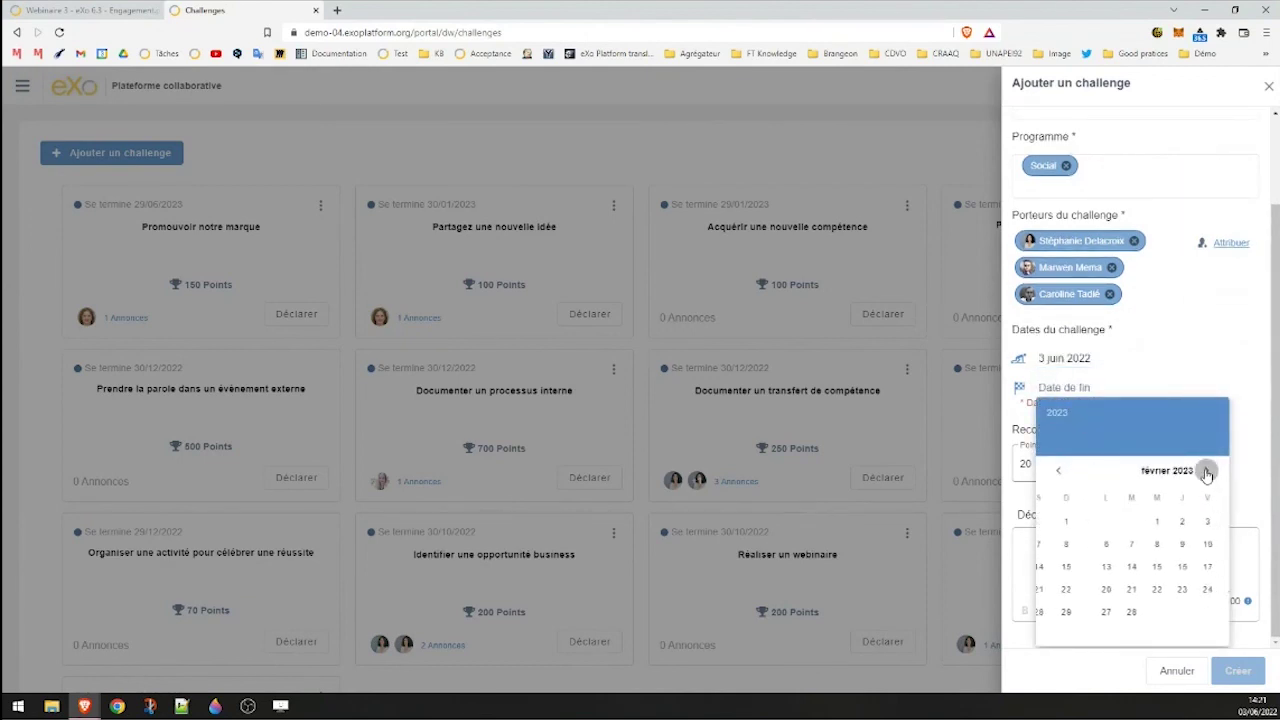
left_click(1206, 471)
left_click(1206, 471)
left_click(1057, 471)
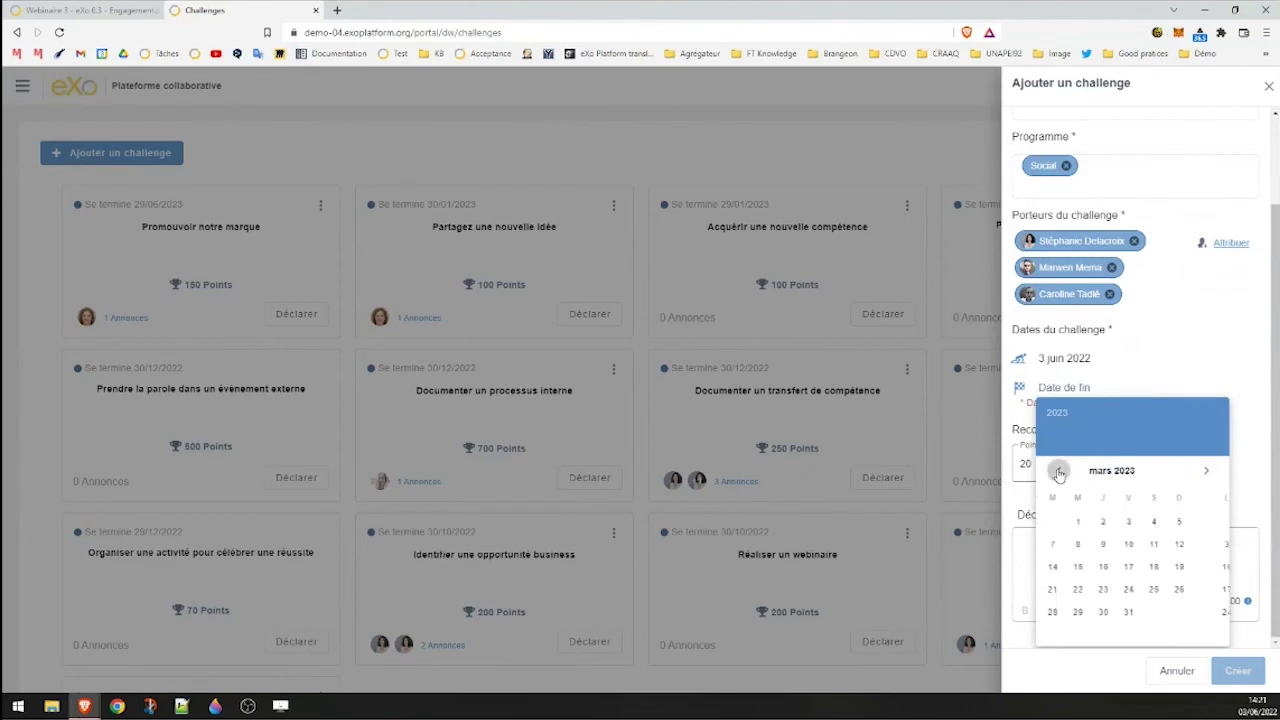
left_click(1057, 471)
left_click(1058, 471)
left_click(1058, 471)
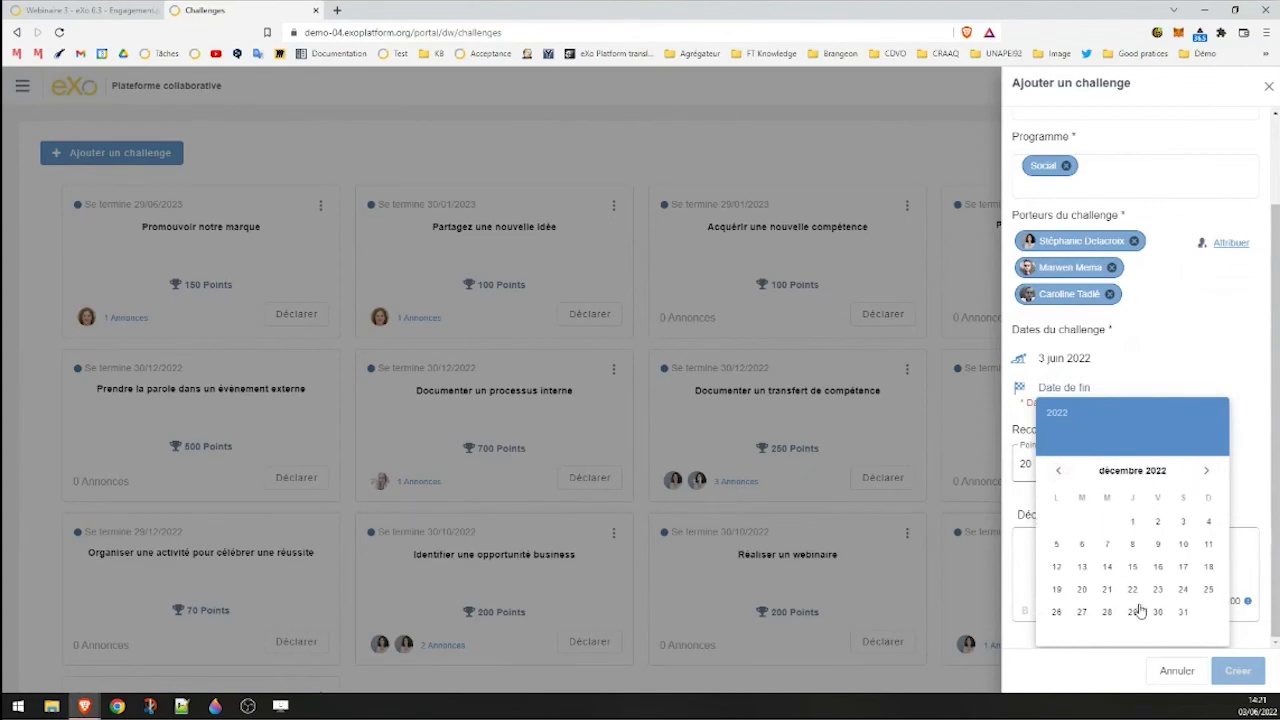
left_click(1179, 611)
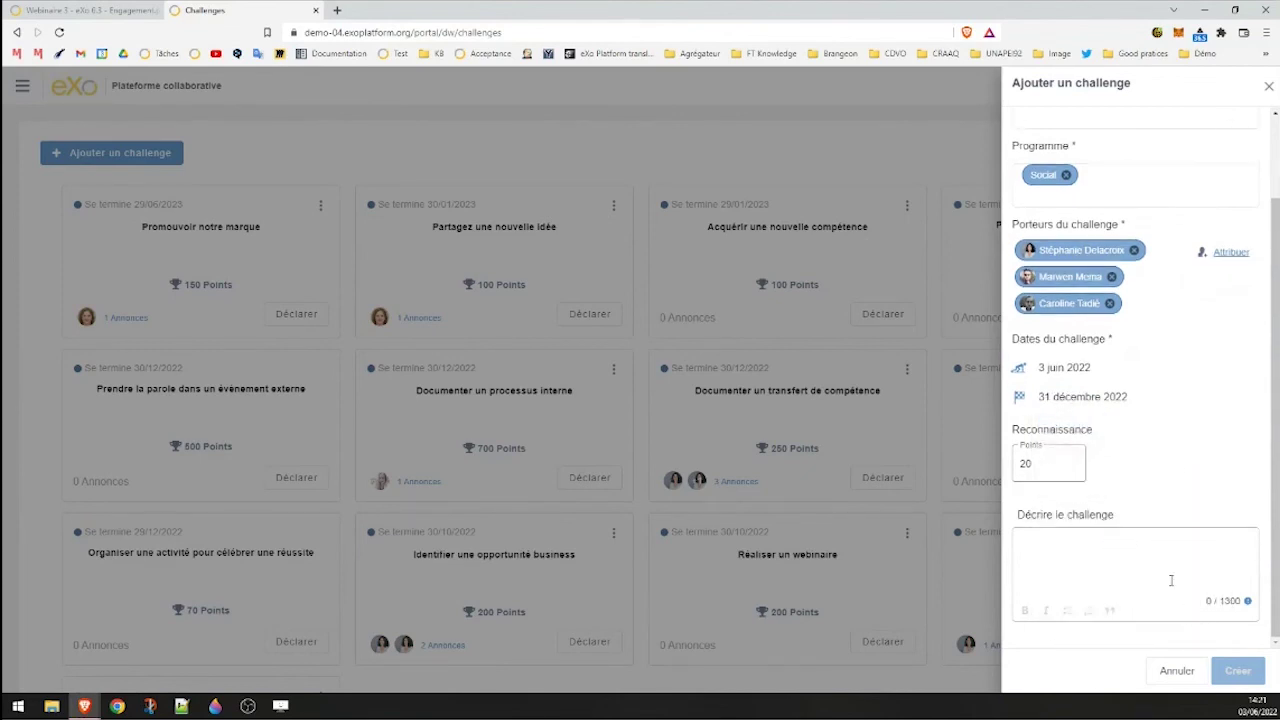
Set the challenge's recognition reward to 250 points.
left_click(1052, 465)
key("BackSpace")
type("50")
Describe the challenge with the lines "Voici les actions à réaliser" and "Preuve à fournir", and create it.
left_click(1084, 558)
type("Voici les action")
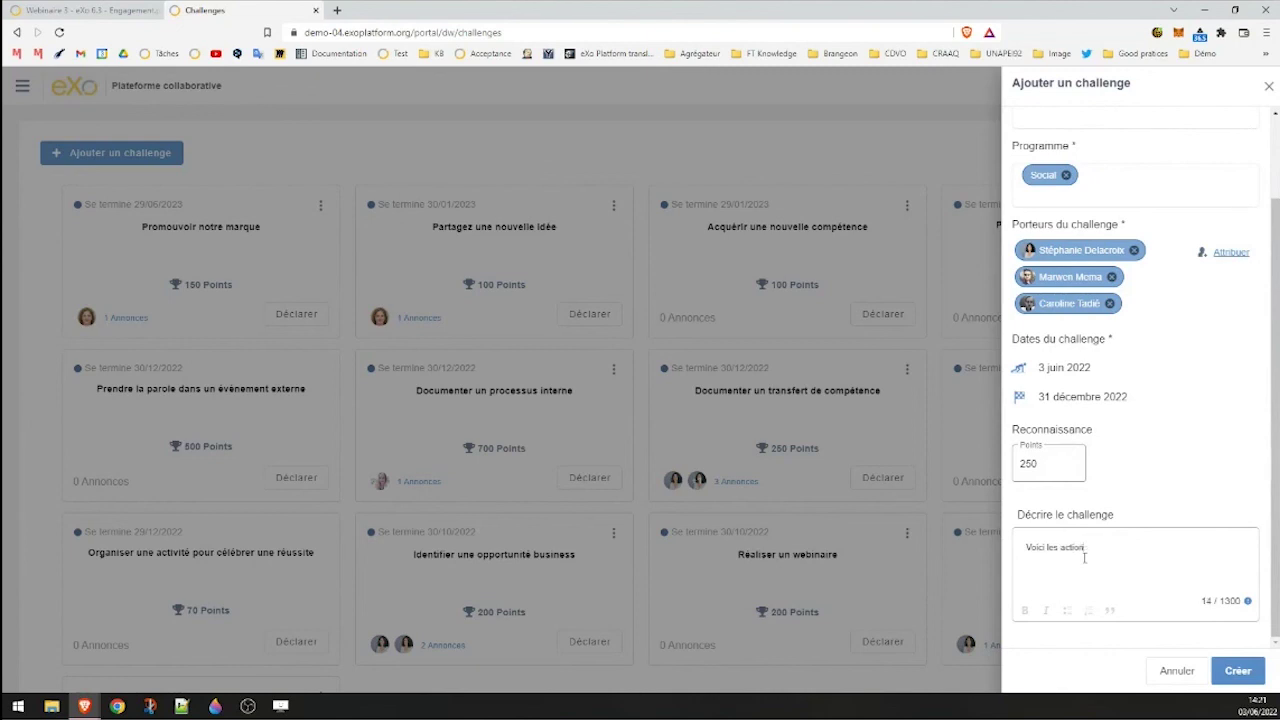
type("s à réaliser Proces")
key("BackSpace")
key("BackSpace")
key("BackSpace")
type("ceve à fournir")
left_click(1240, 676)
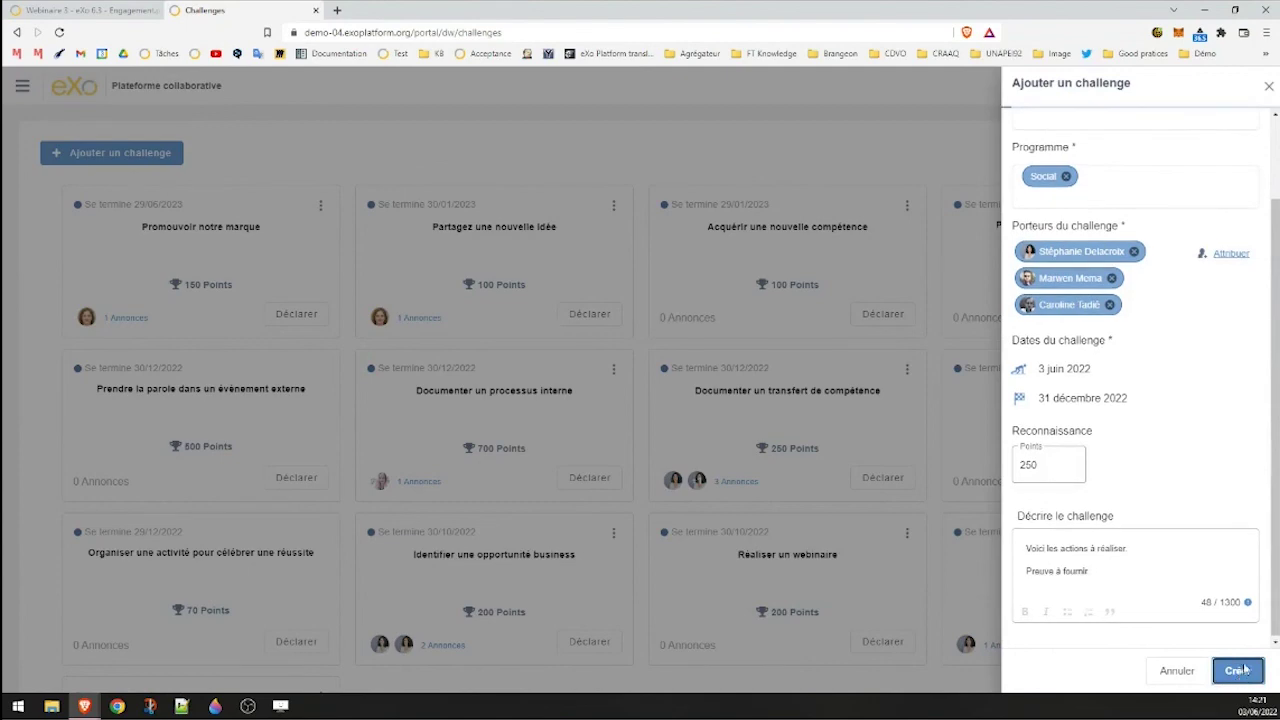
scroll(543, 491, "down", 3)
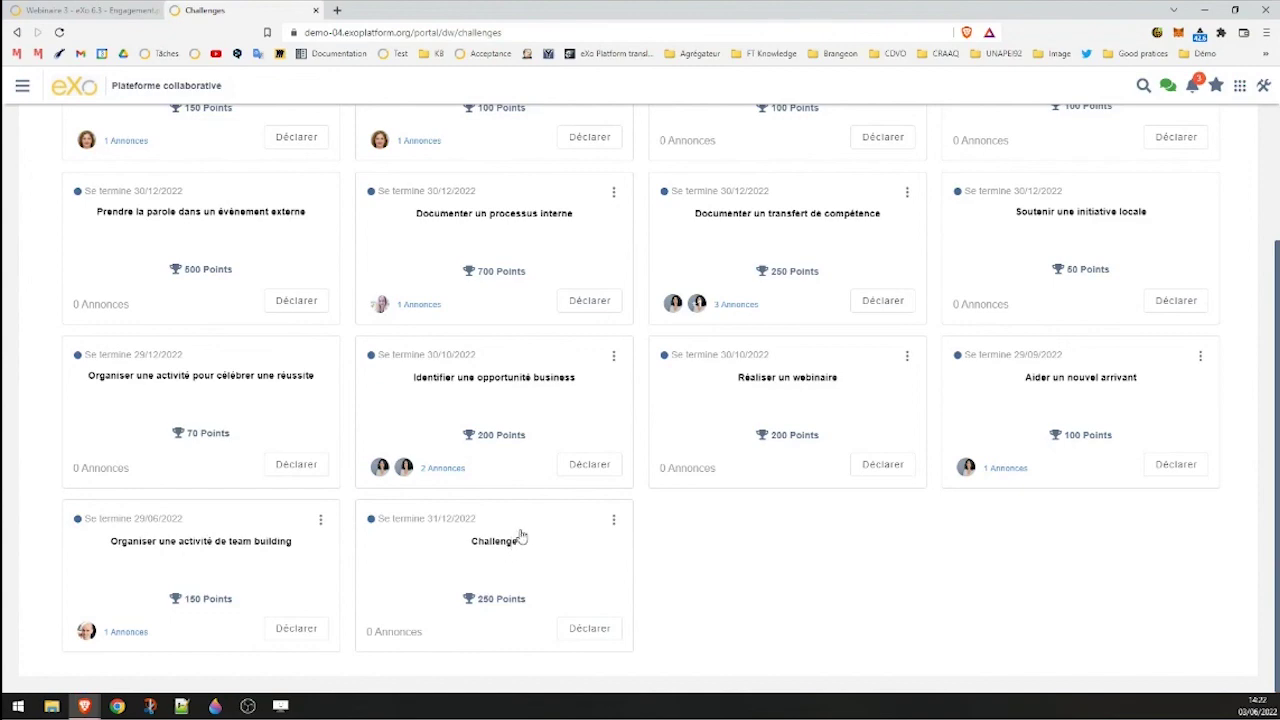
scroll(518, 538, "up", 2)
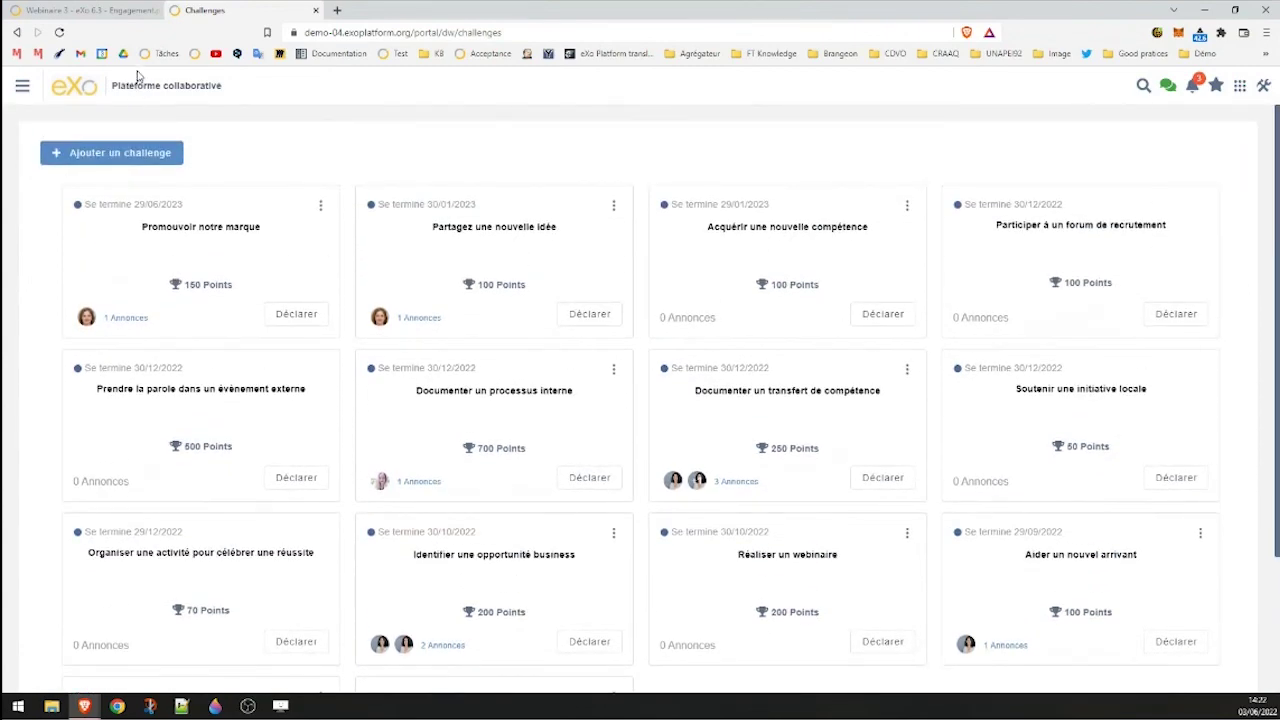
Switch to the webinar presentation and advance to the slide "Valoriser et récompenser l'engagement".
left_click(109, 8)
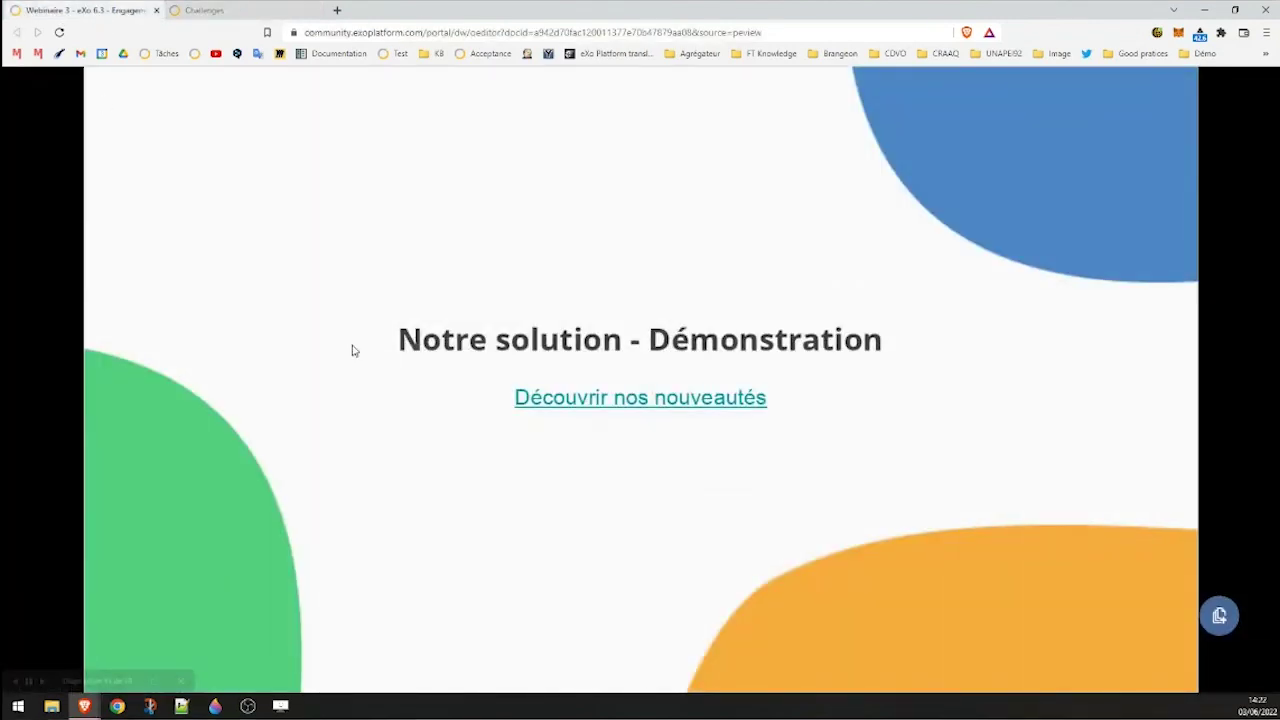
key("Right")
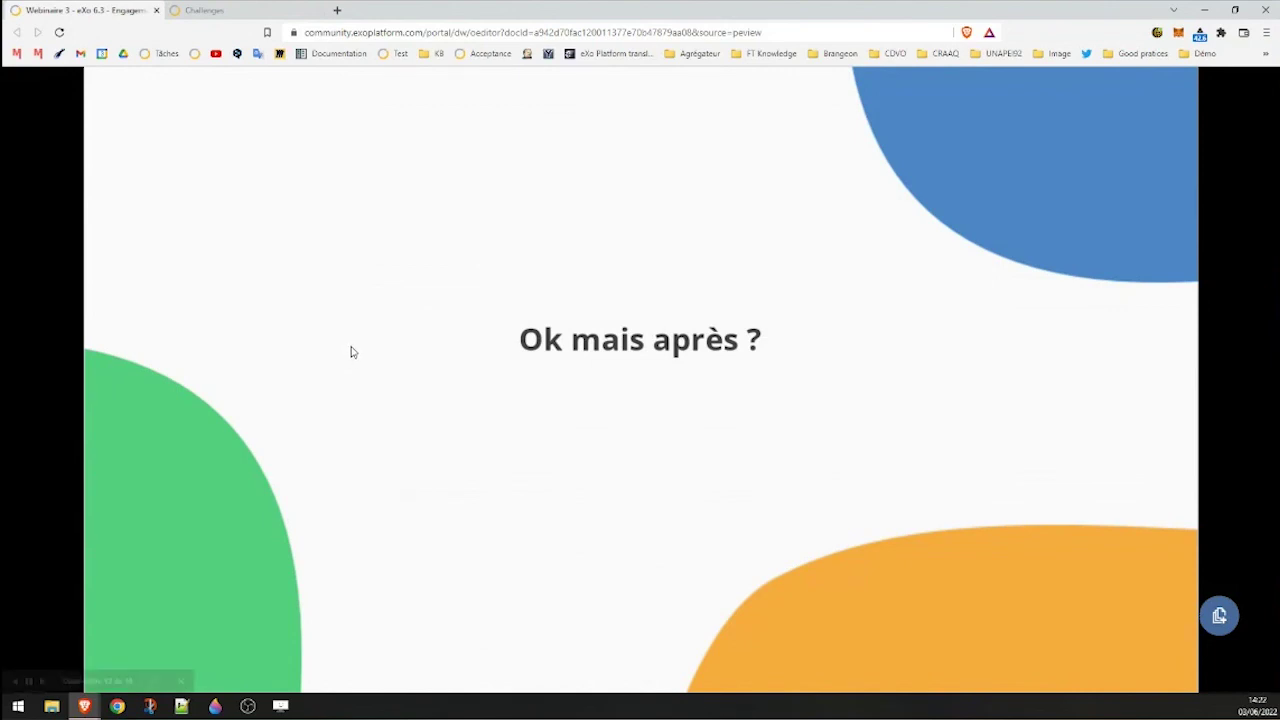
key("Right")
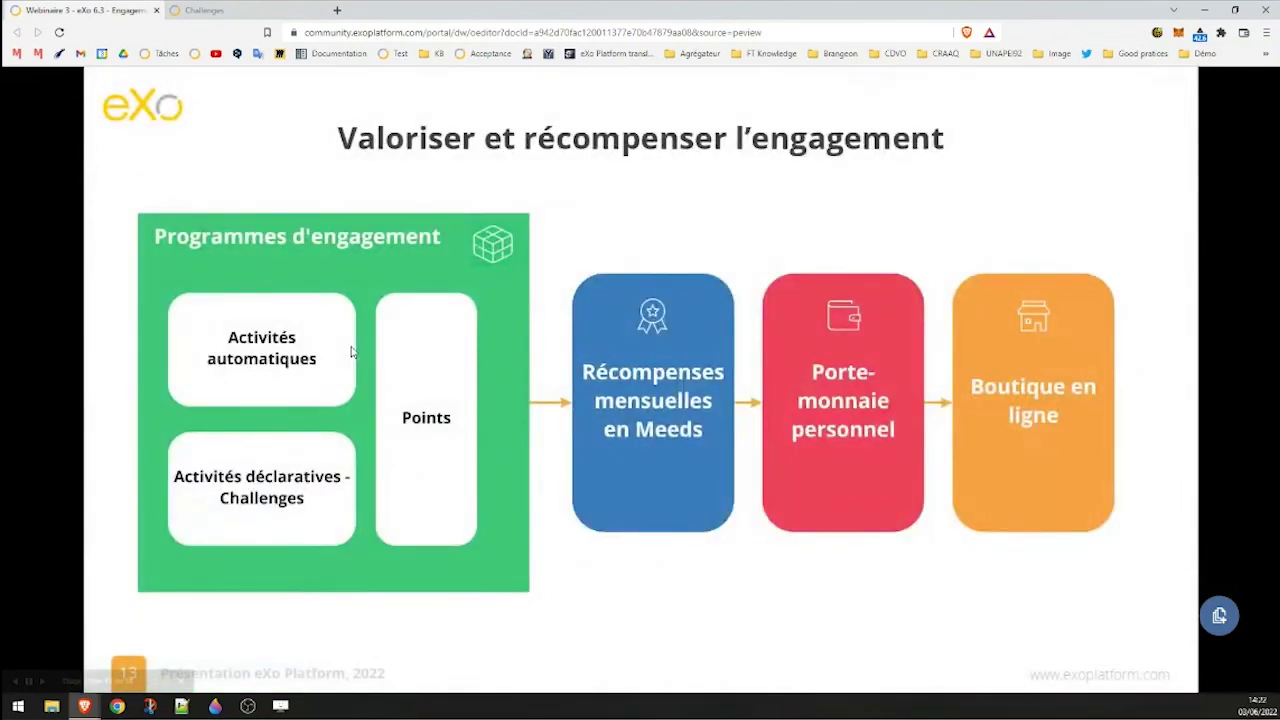